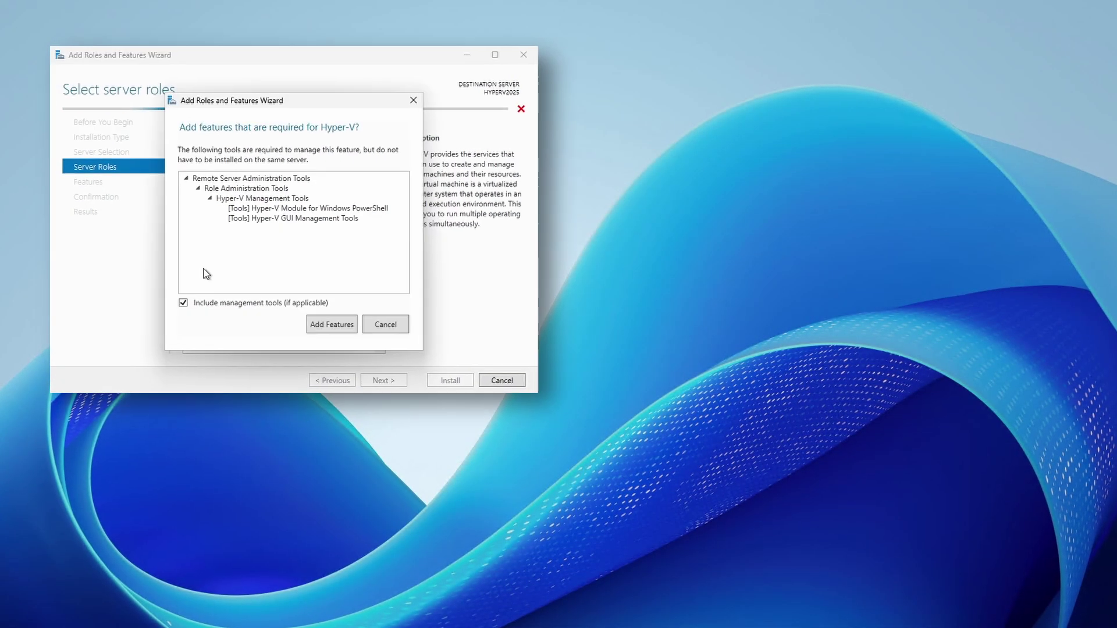
Step: Accept the Hyper-V management tools and advance through Features, Hyper-V, Virtual Switches and Migration to Default Stores
{"action": "left_click", "coordinate": [322, 330]}
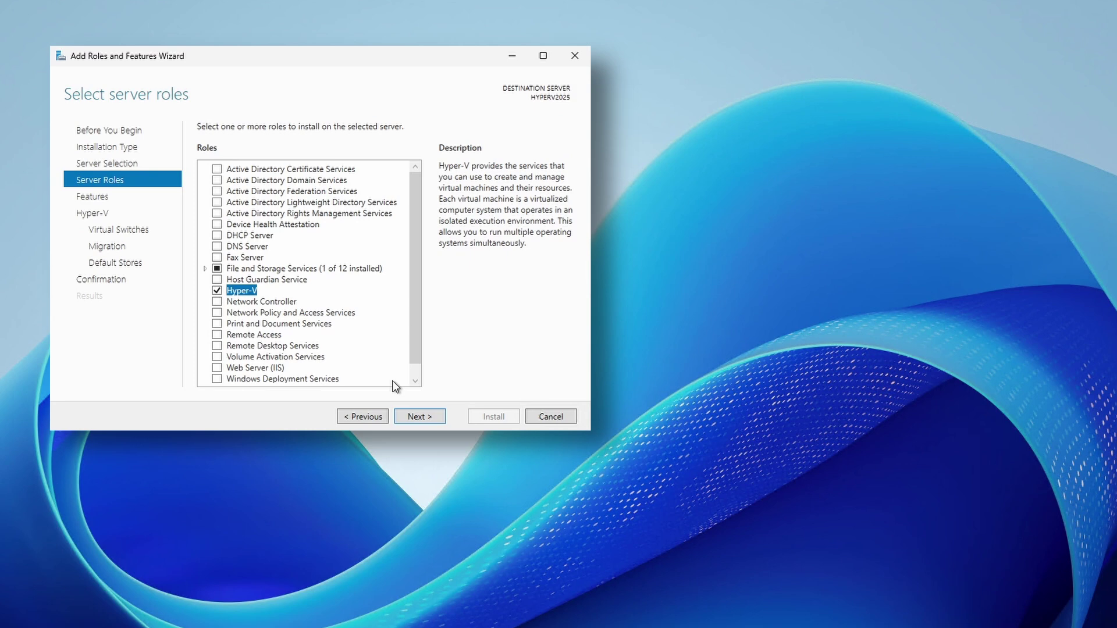
{"action": "left_click", "coordinate": [419, 418]}
{"action": "left_click", "coordinate": [419, 419]}
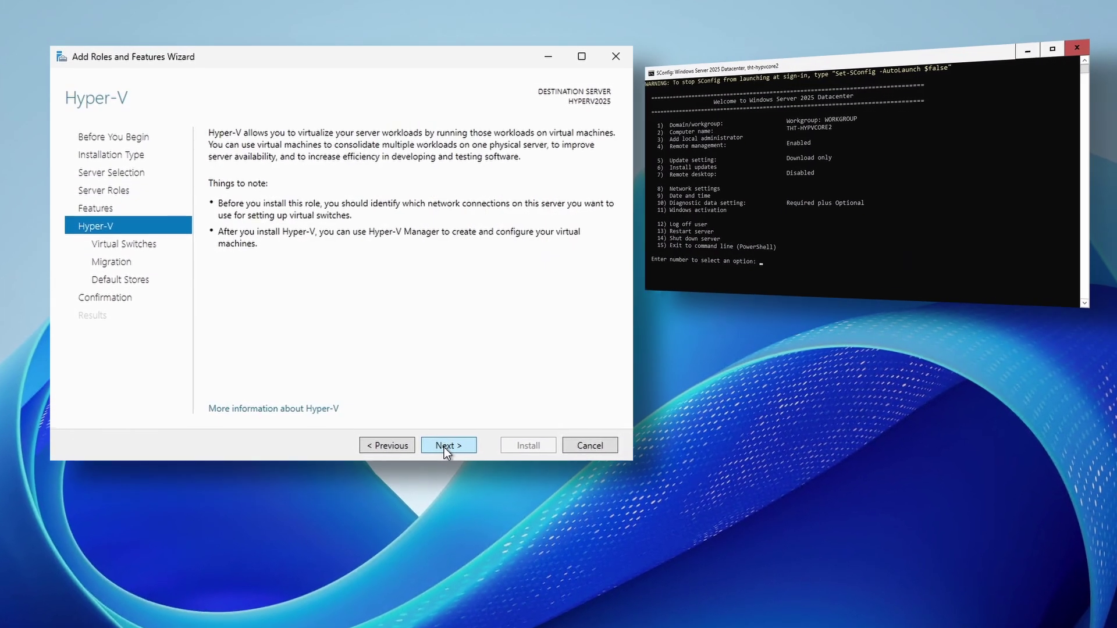
{"action": "left_click", "coordinate": [445, 447]}
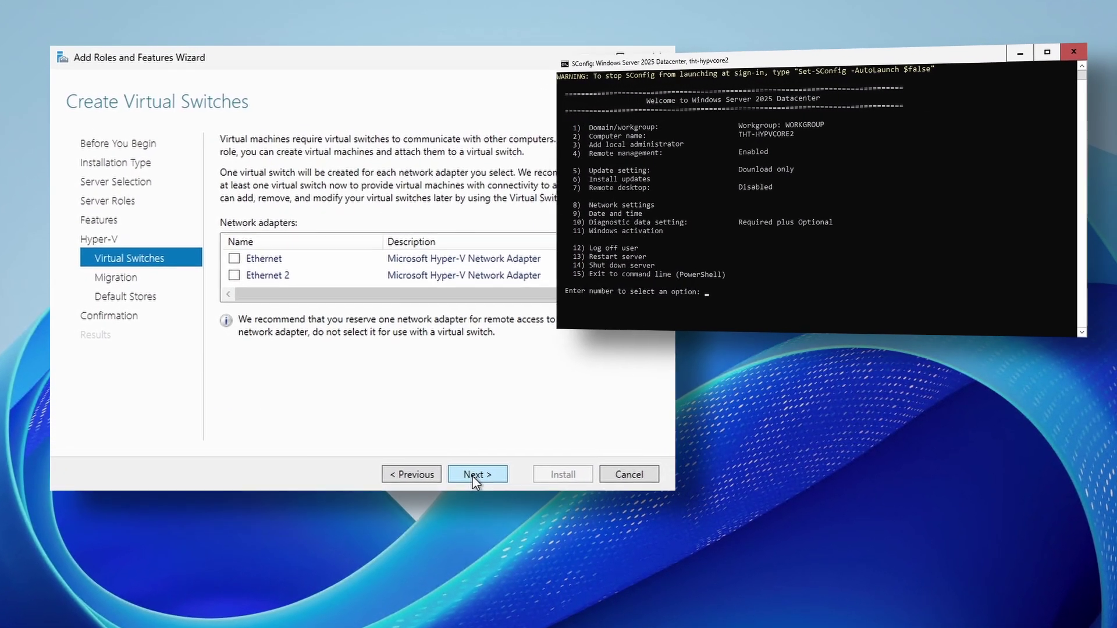
{"action": "left_click", "coordinate": [475, 475]}
{"action": "left_click", "coordinate": [476, 474]}
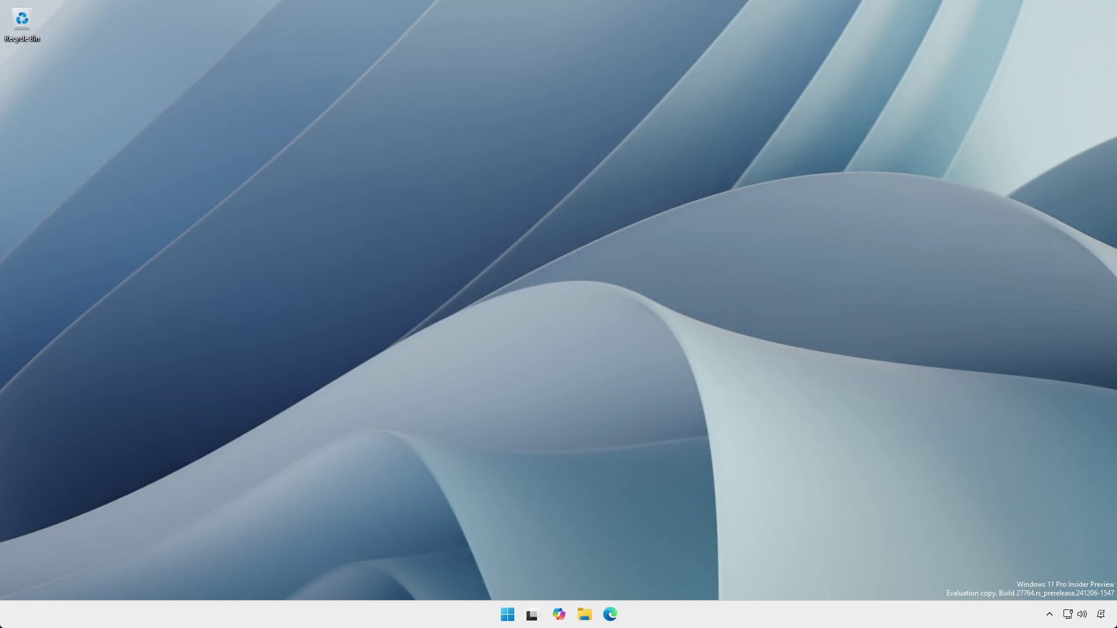
Step: Open the Start menu to reach the Windows Server 2025 core host's SConfig console
{"action": "key", "text": "super"}
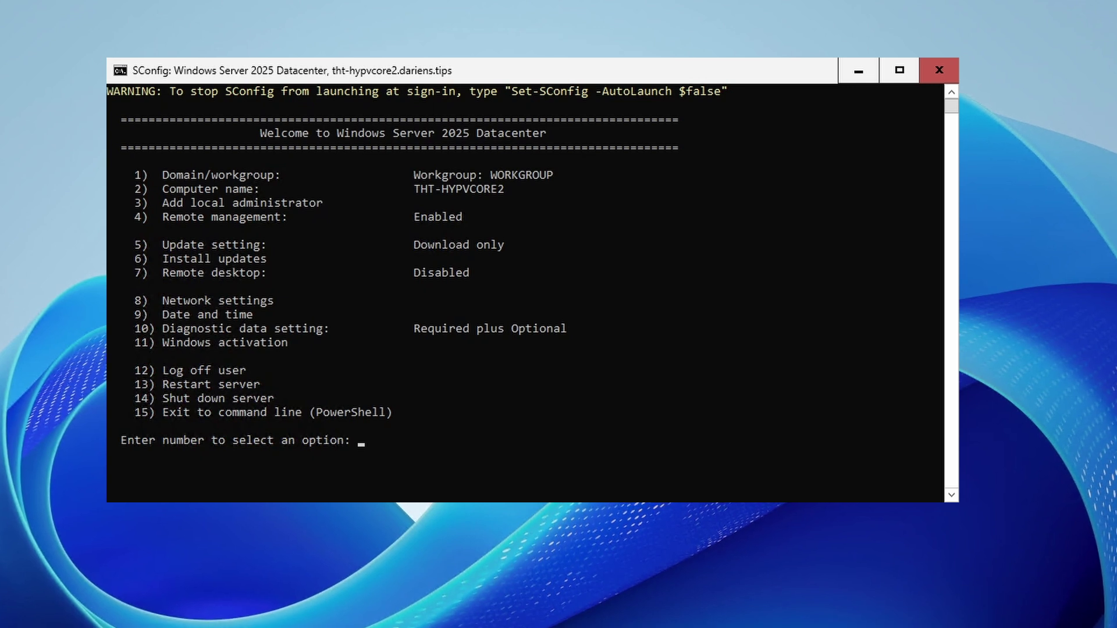
Step: Leave SConfig, run Add-WindowsFeature -Name Hyper-V -IncludeManagementTools, then enter Restart-Computer
{"action": "key", "text": "Return"}
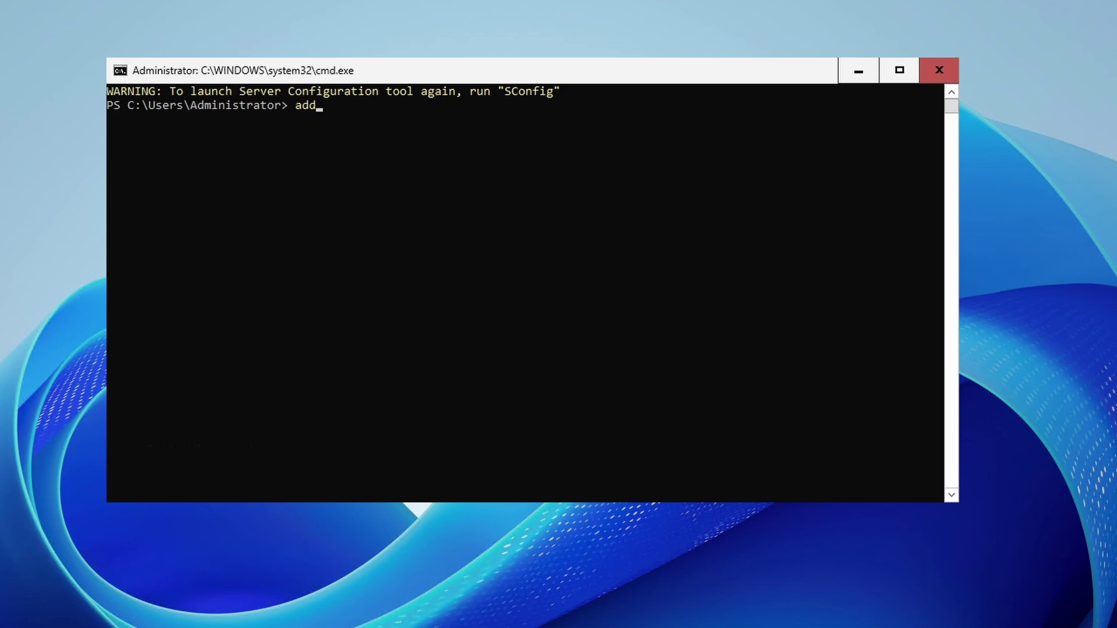
{"action": "type", "text": "add-windo"}
{"action": "key", "text": "Tab"}
{"action": "type", "text": "-Name Hyper-V -IncludeManagementTools"}
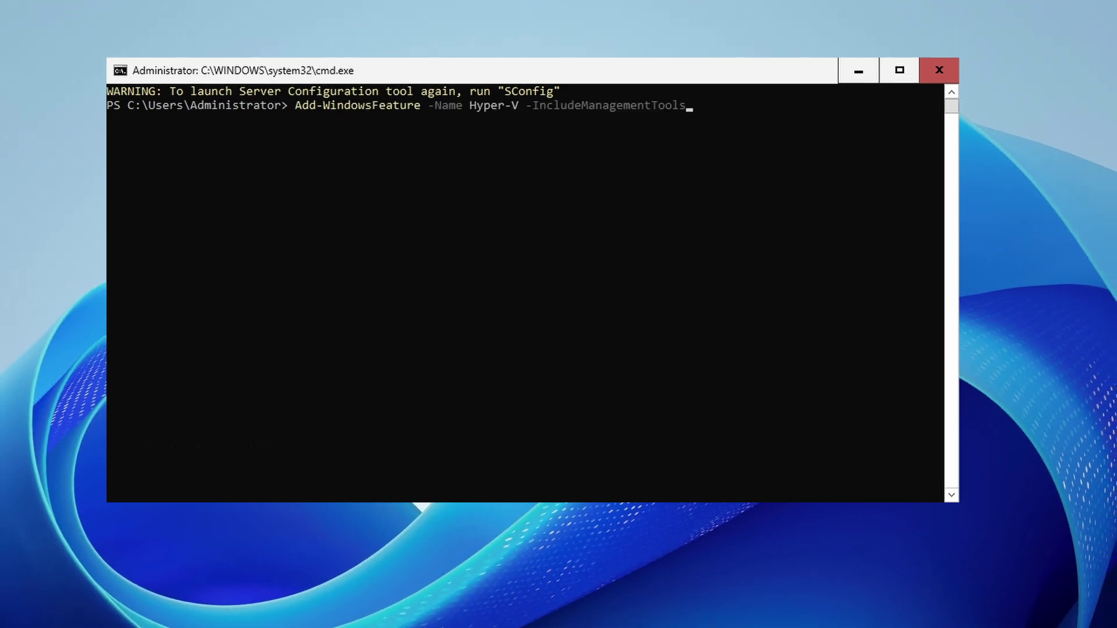
{"action": "key", "text": "Return"}
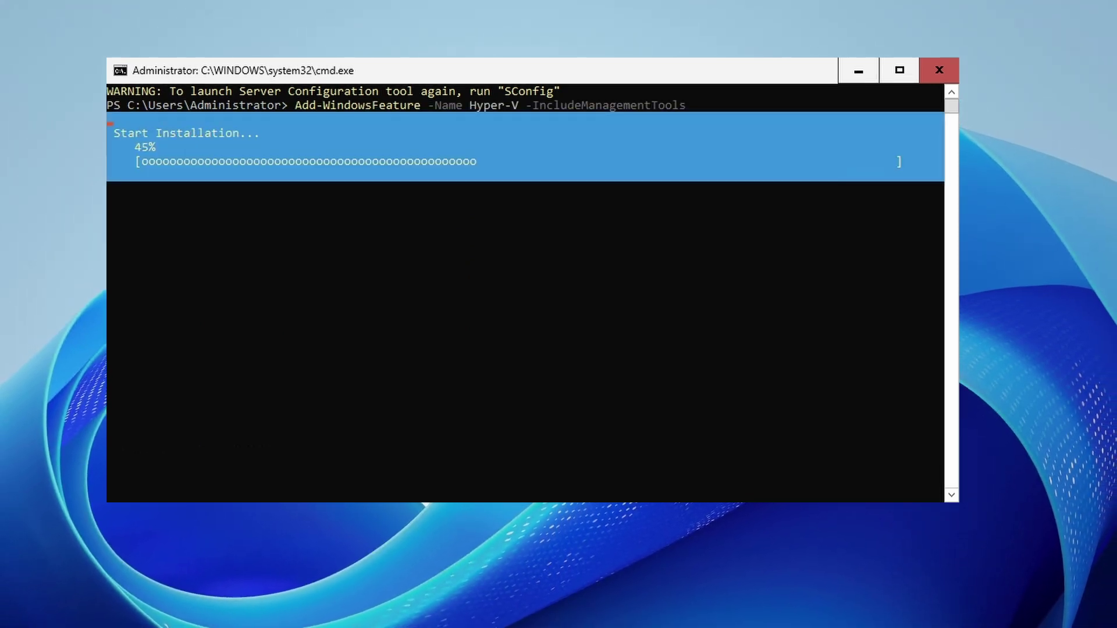
{"action": "type", "text": "Restart-Computer"}
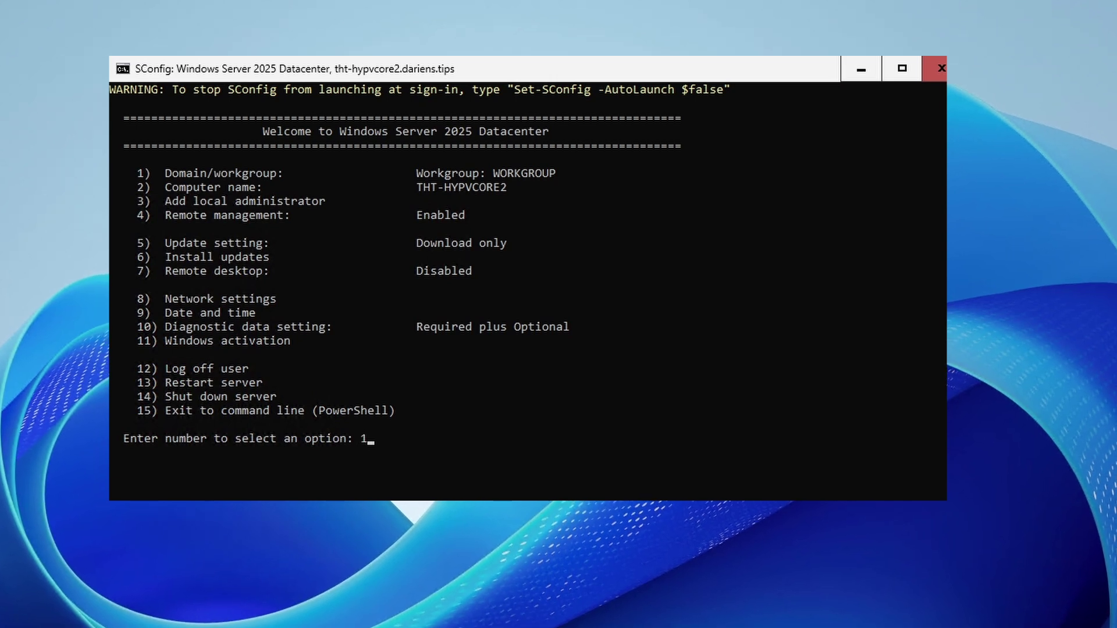
Step: Exit SConfig and check Hyper-V's install status with Get-WindowsFeature -Name Hyper-v
{"action": "key", "text": "Return"}
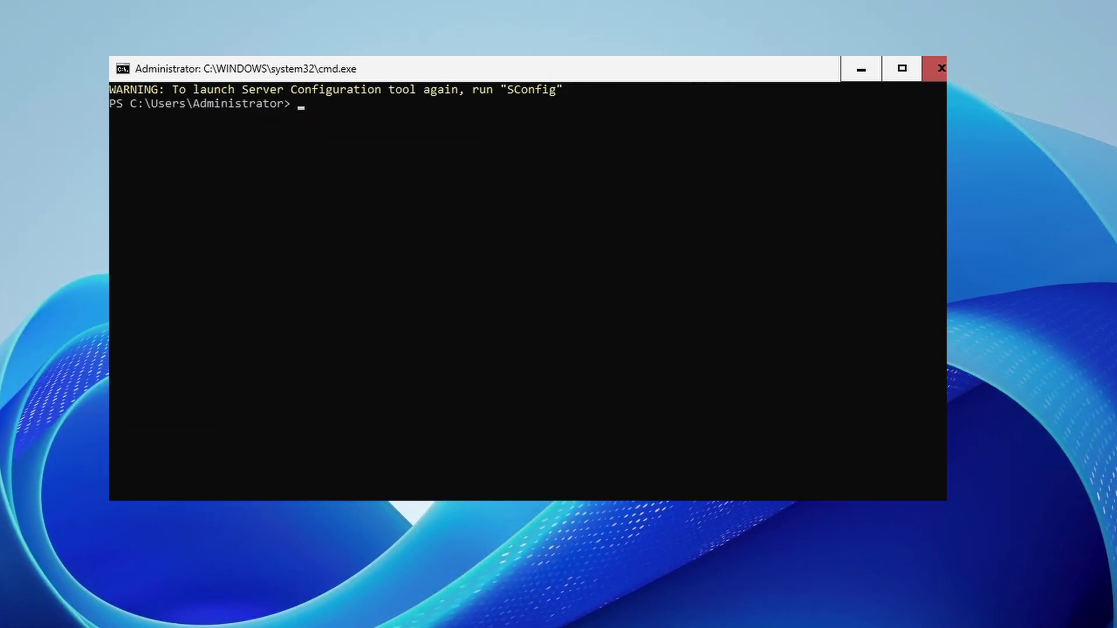
{"action": "type", "text": "get-window"}
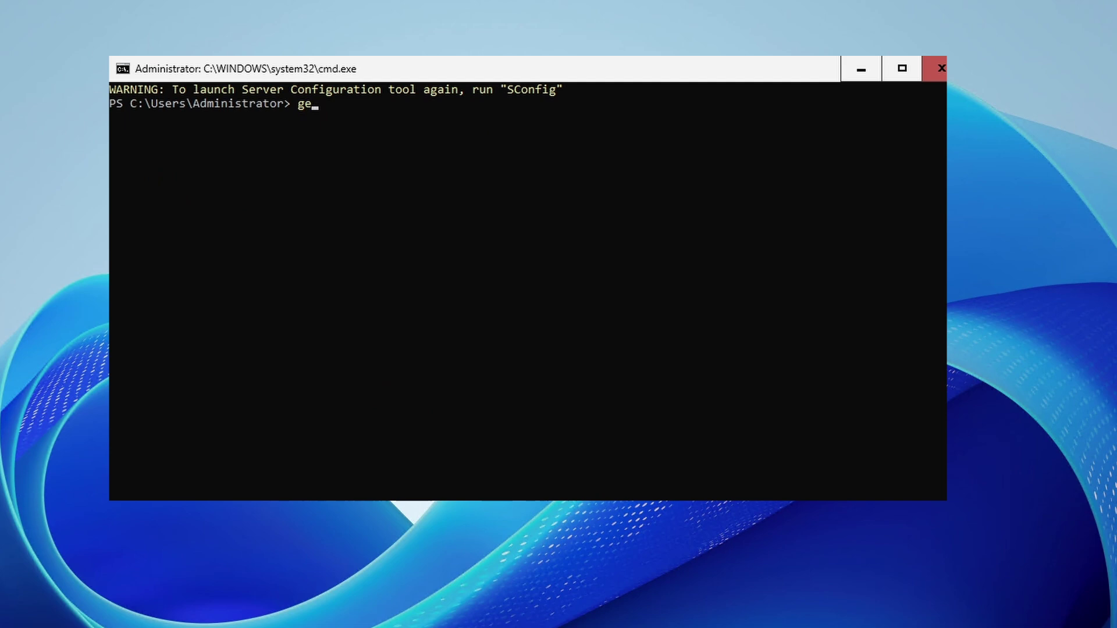
{"action": "type", "text": "s"}
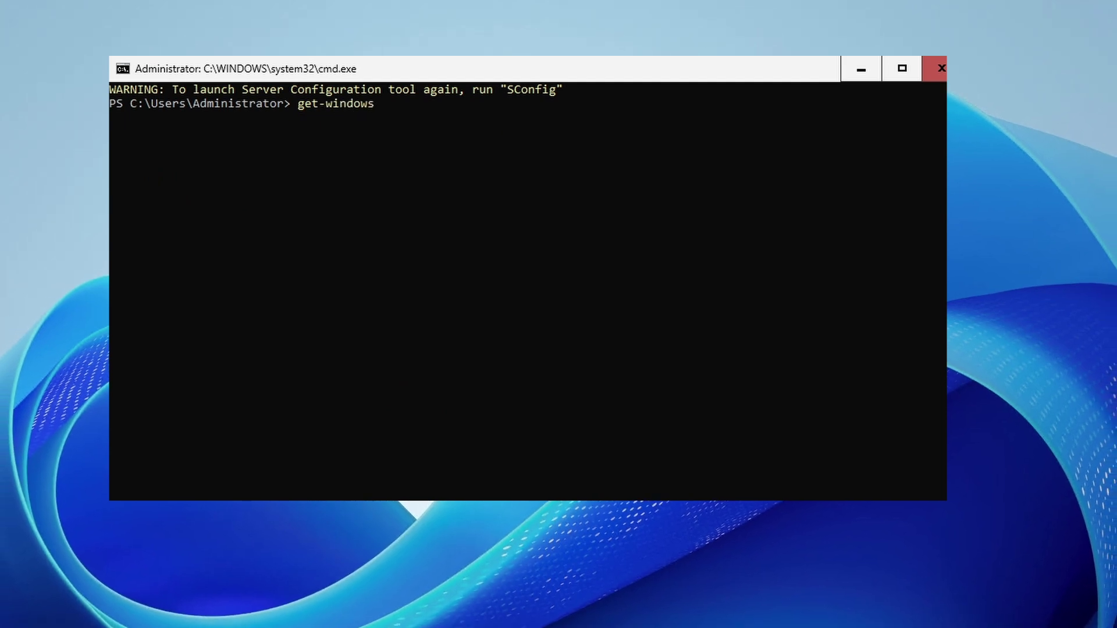
{"action": "key", "text": "Tab"}
{"action": "type", "text": "-Name Hyper-v"}
{"action": "key", "text": "Return"}
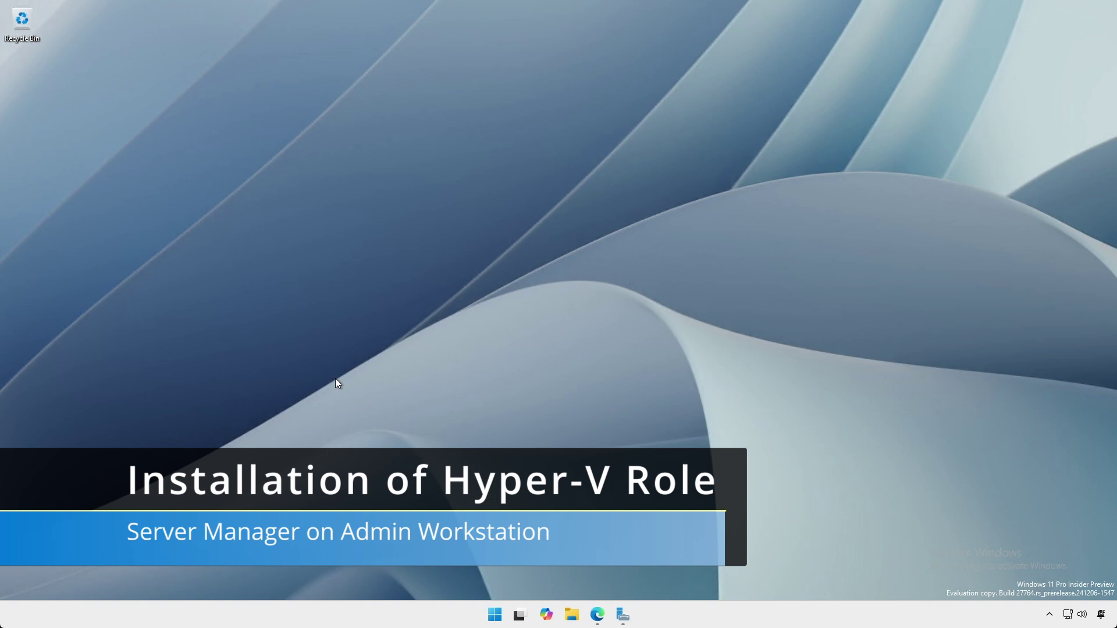
Step: In Server Manager's All Servers list, start Add Roles and Features for THT-HYPVCORE1
{"action": "left_click", "coordinate": [618, 612]}
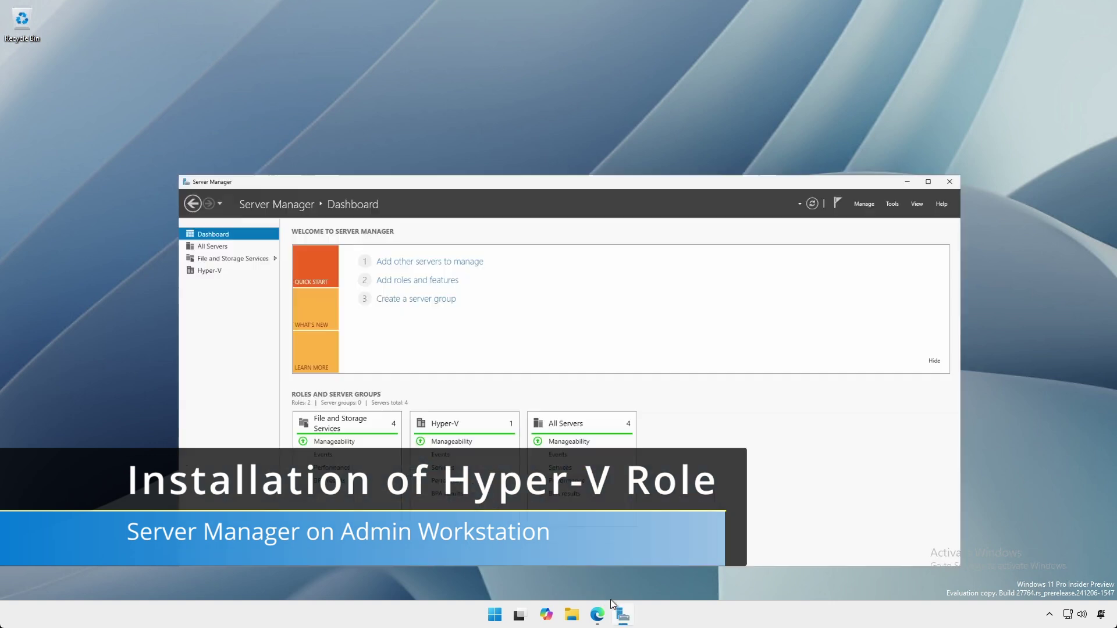
{"action": "left_click", "coordinate": [140, 162]}
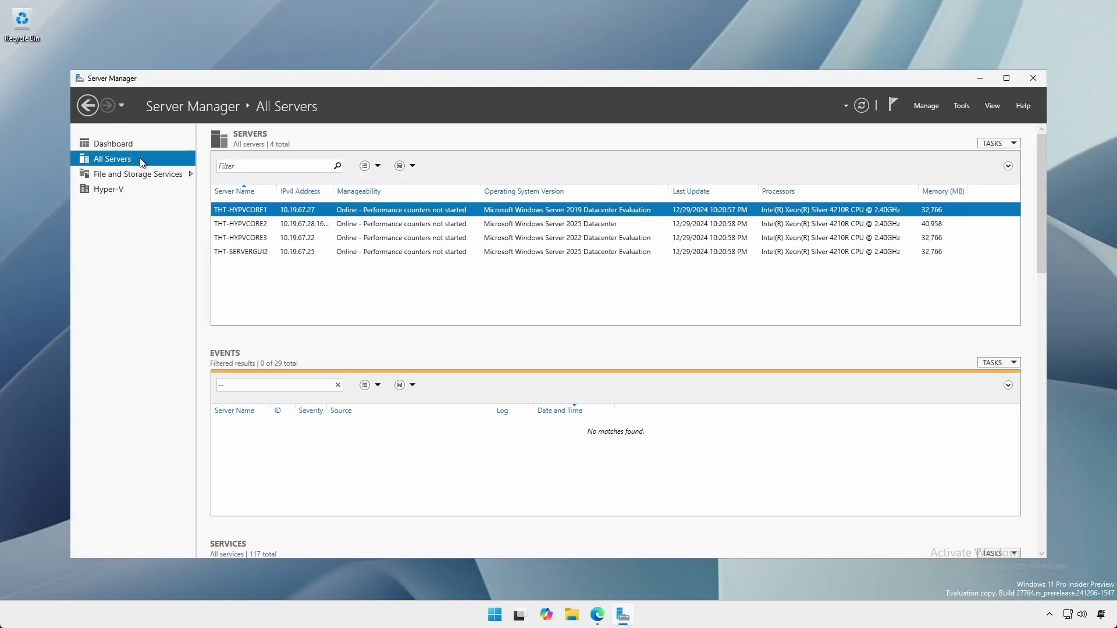
{"action": "right_click", "coordinate": [229, 212]}
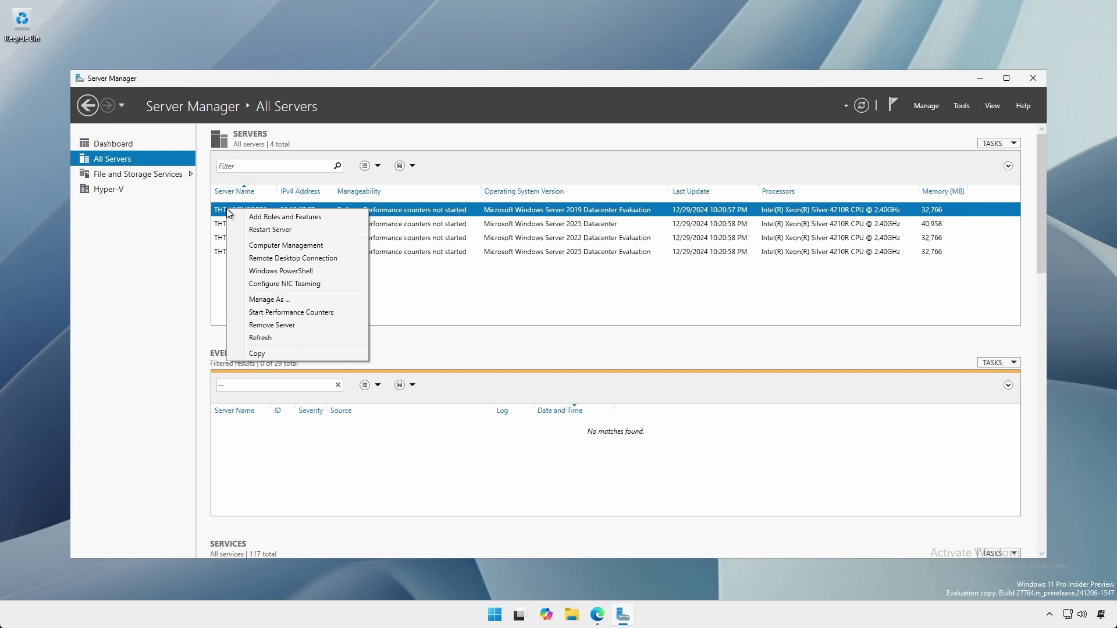
{"action": "left_click", "coordinate": [246, 219]}
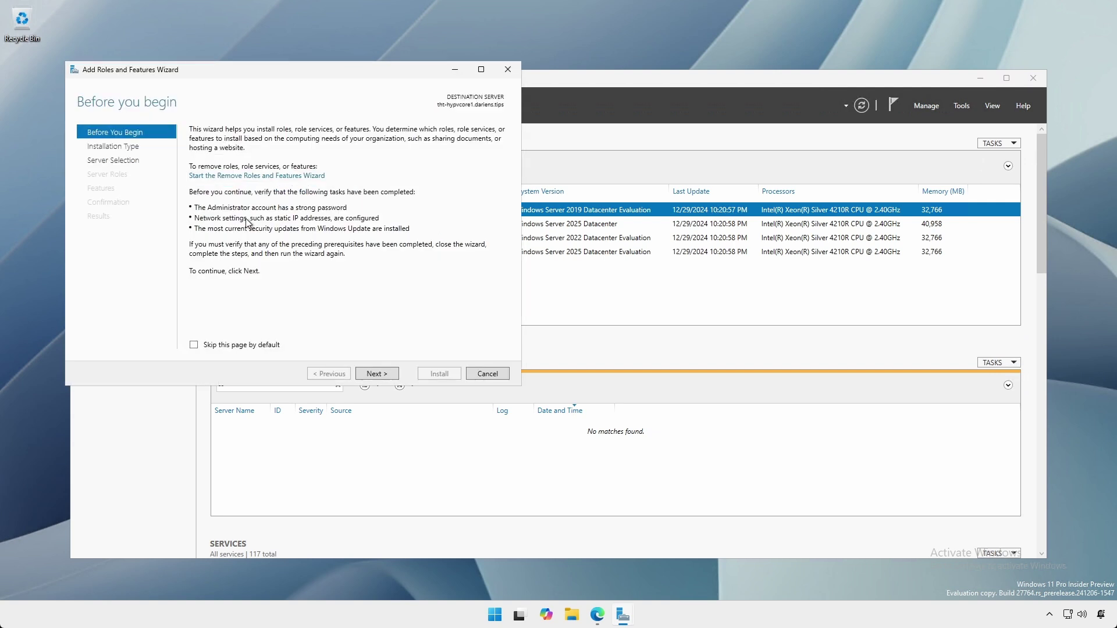
{"action": "left_click", "coordinate": [136, 163]}
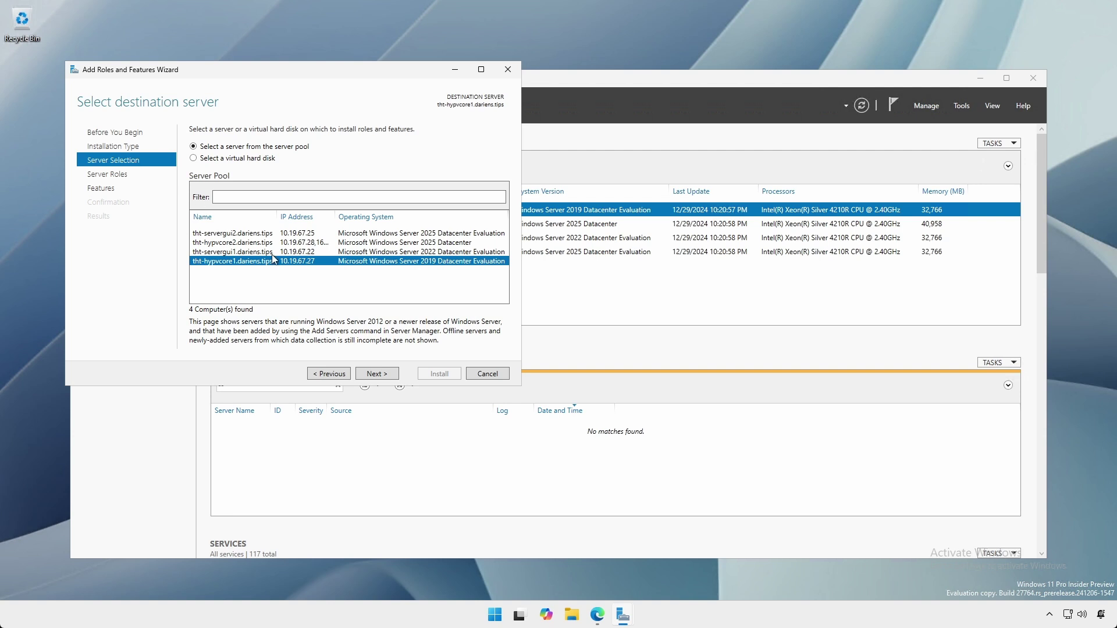
{"action": "left_click", "coordinate": [363, 375]}
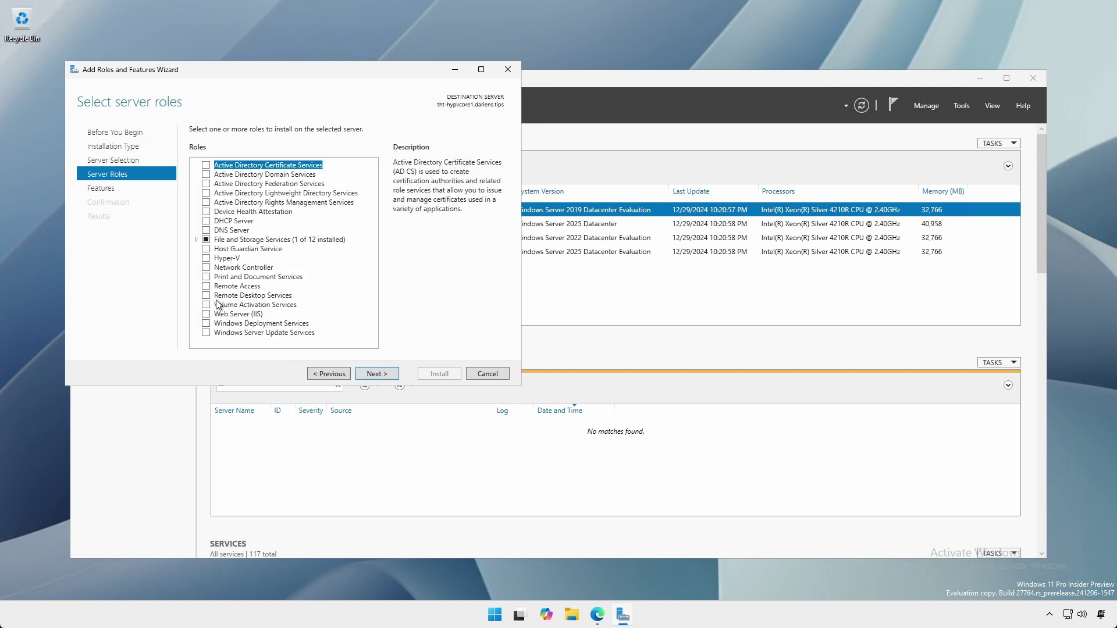
Step: Select Hyper-V with its management tools, keep the default wizard settings, and install it
{"action": "left_click", "coordinate": [205, 258]}
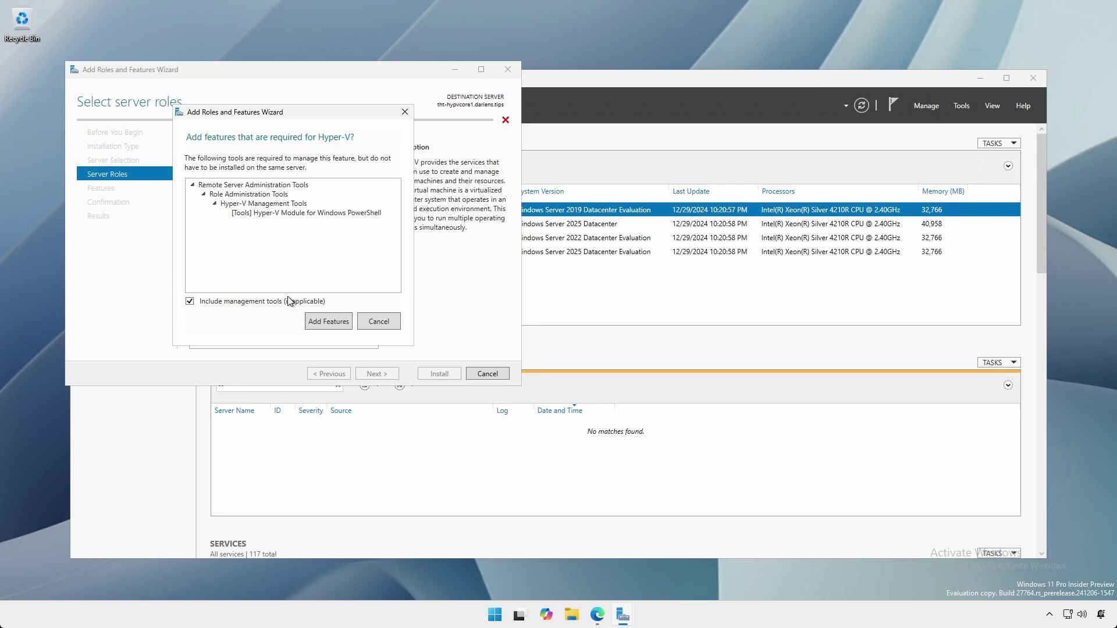
{"action": "left_click", "coordinate": [315, 321]}
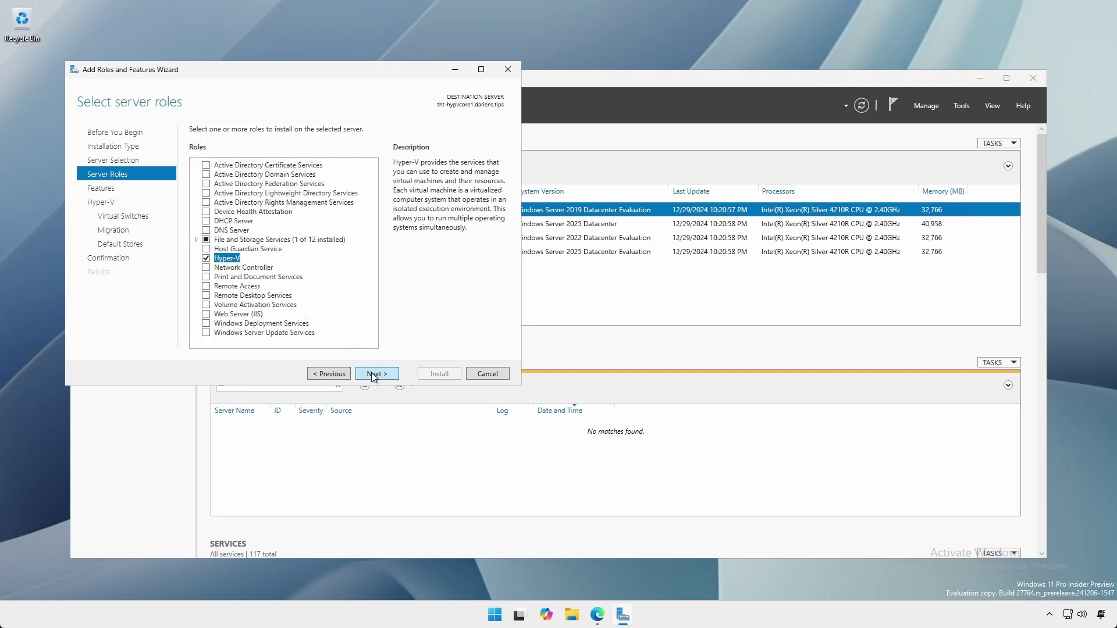
{"action": "left_click", "coordinate": [372, 374]}
{"action": "left_click", "coordinate": [373, 374]}
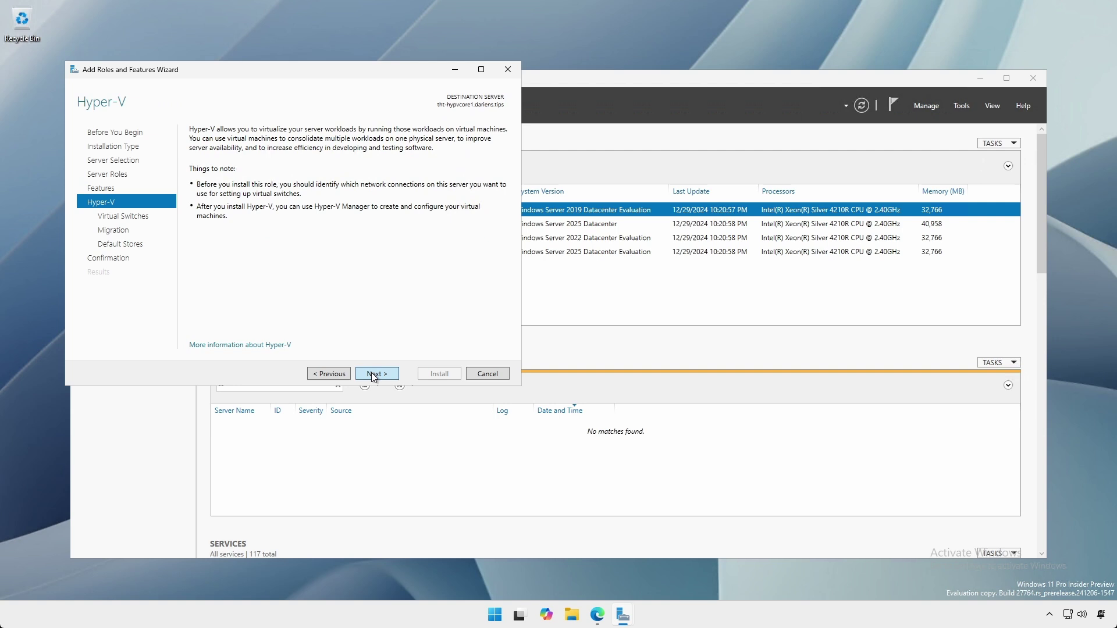
{"action": "left_click", "coordinate": [372, 374]}
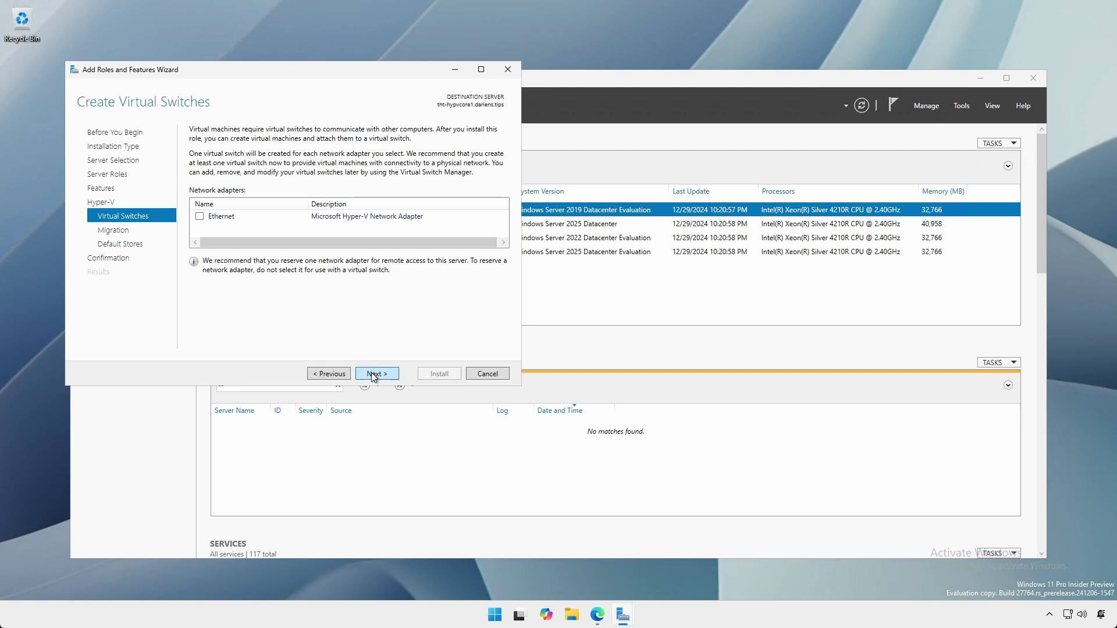
{"action": "left_click", "coordinate": [373, 376]}
{"action": "left_click", "coordinate": [373, 374]}
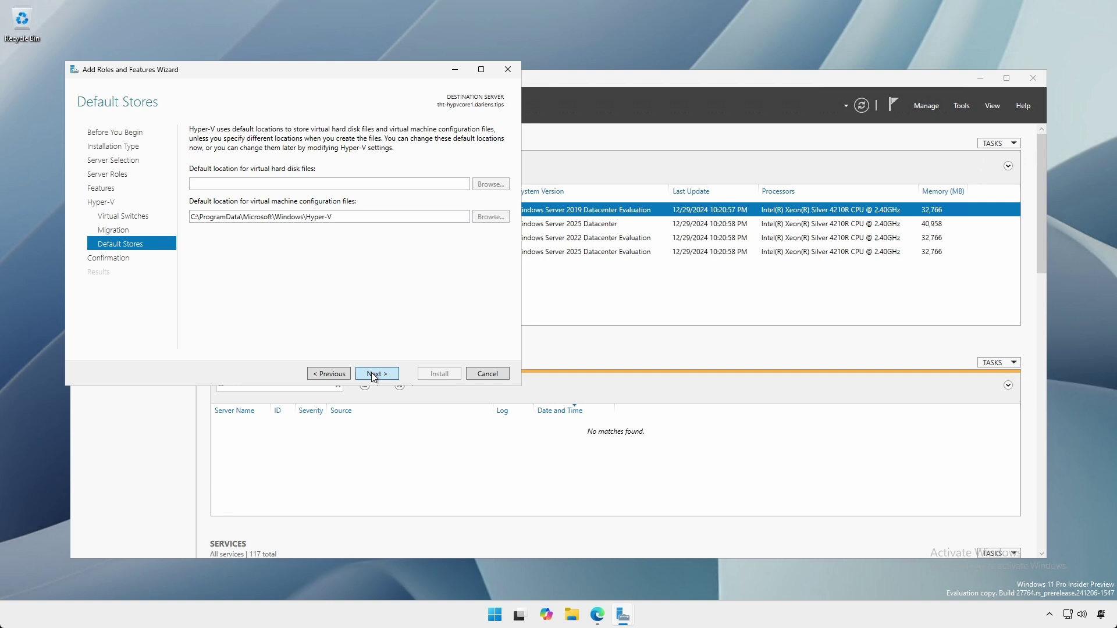
{"action": "left_click", "coordinate": [373, 374]}
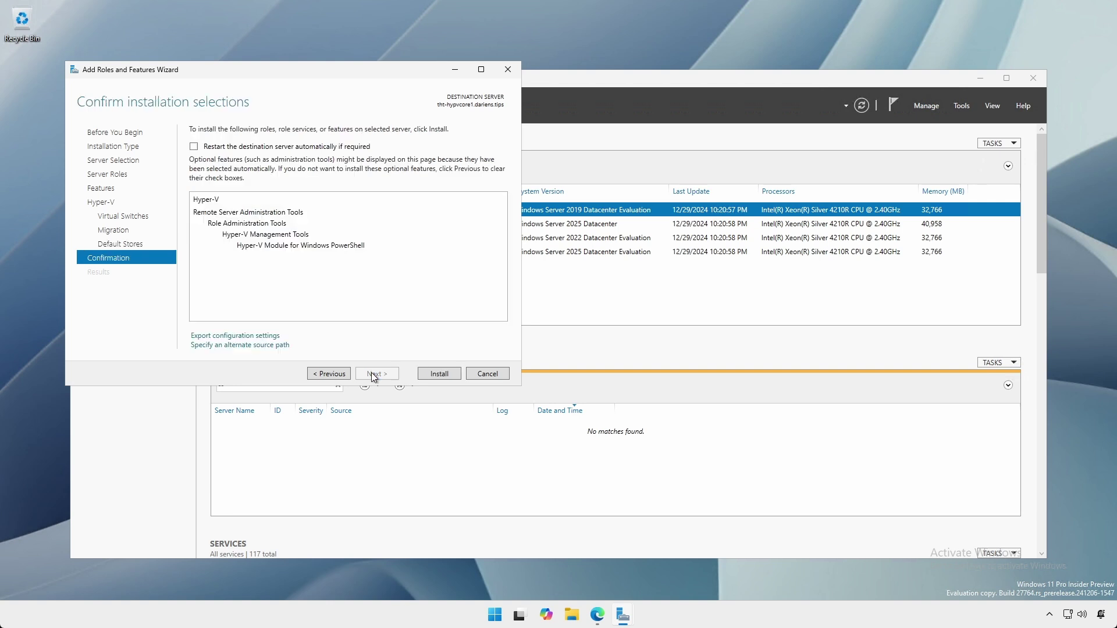
{"action": "left_click", "coordinate": [431, 375]}
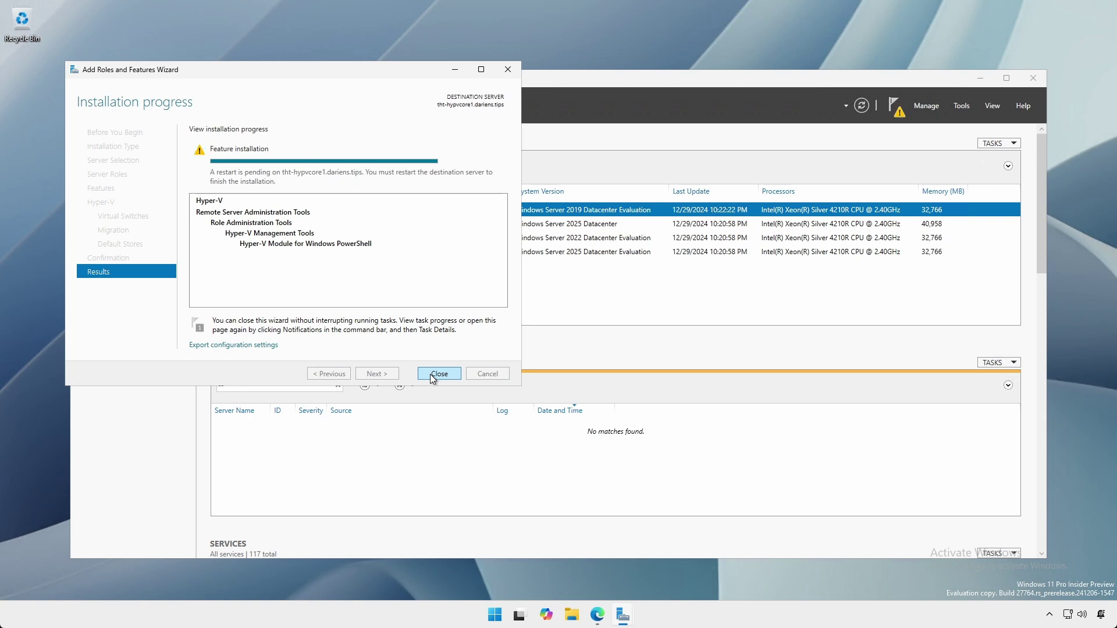
Step: Close the wizard, restart THT-HYPVCORE1, and show the Hyper-V servers page
{"action": "left_click", "coordinate": [438, 374]}
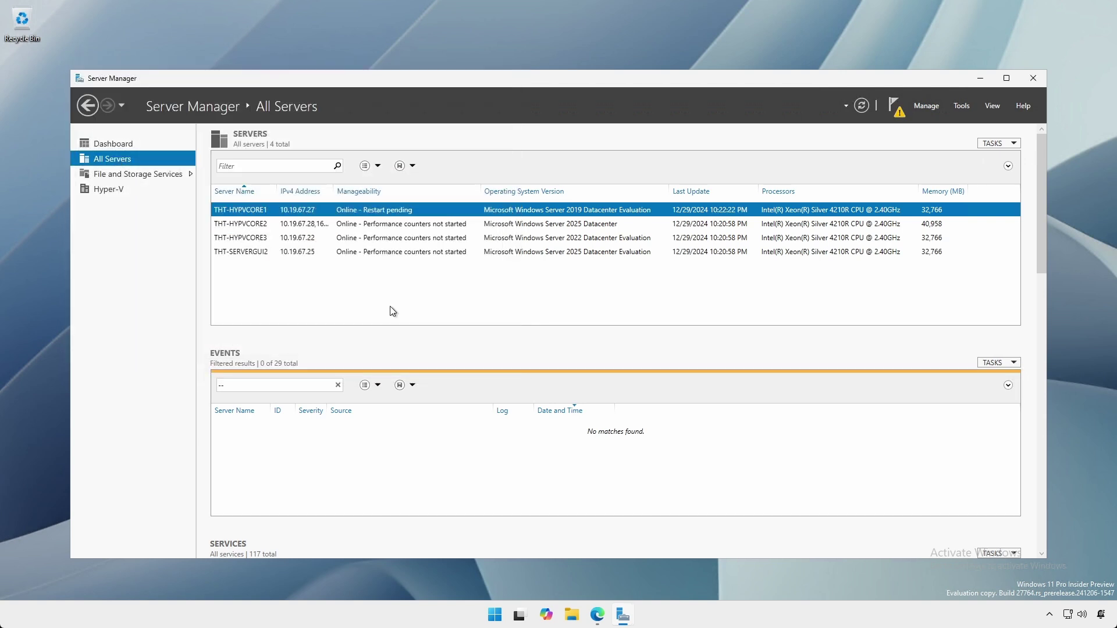
{"action": "right_click", "coordinate": [368, 214]}
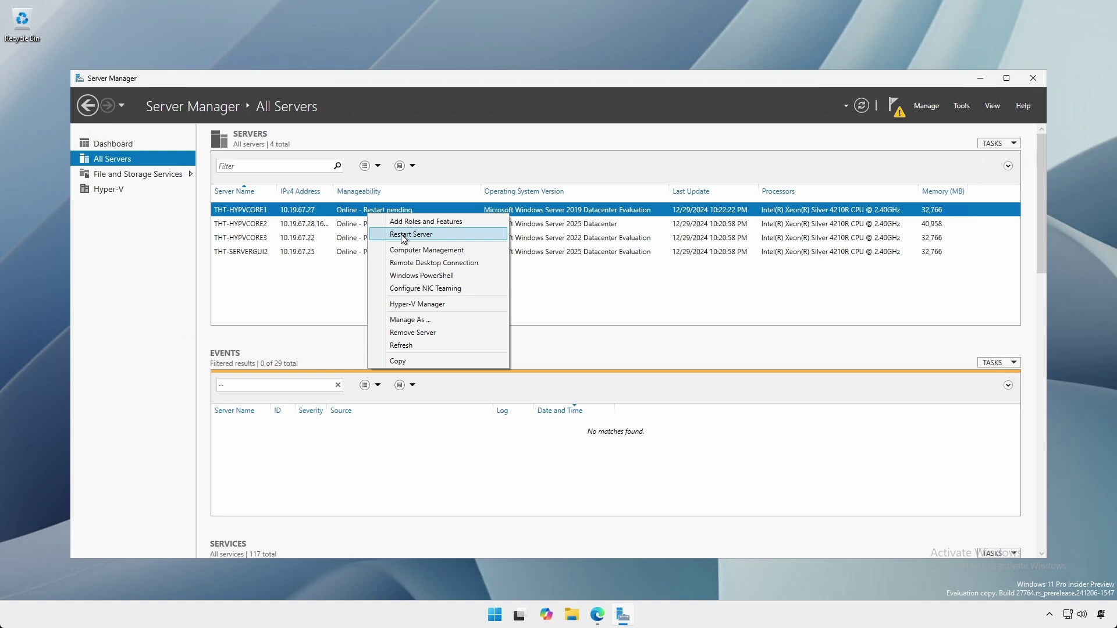
{"action": "left_click", "coordinate": [403, 236]}
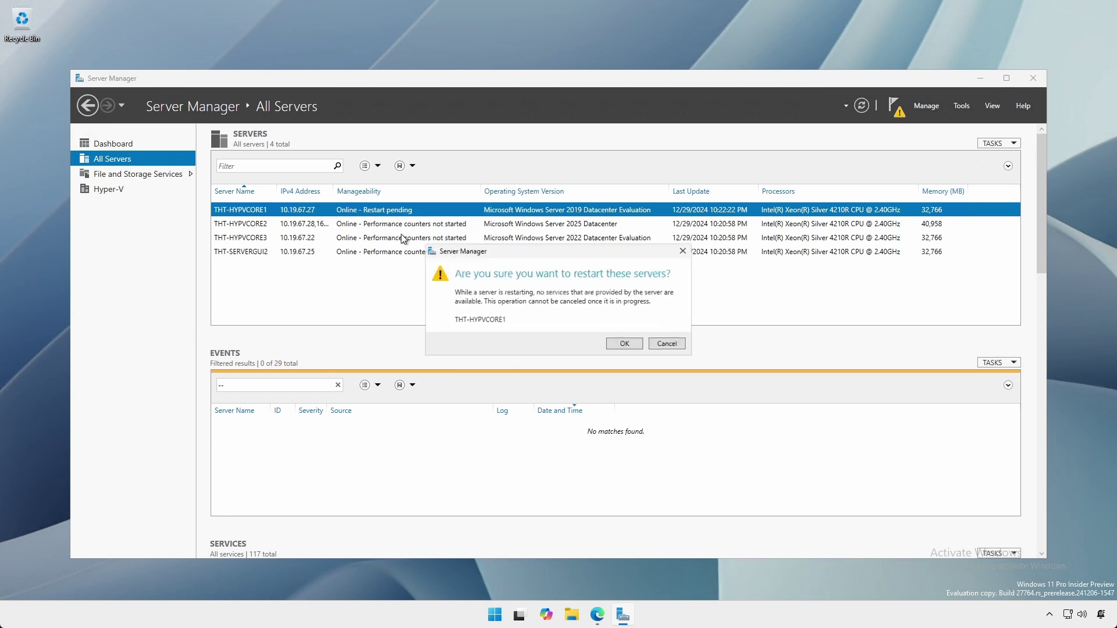
{"action": "left_click", "coordinate": [625, 346]}
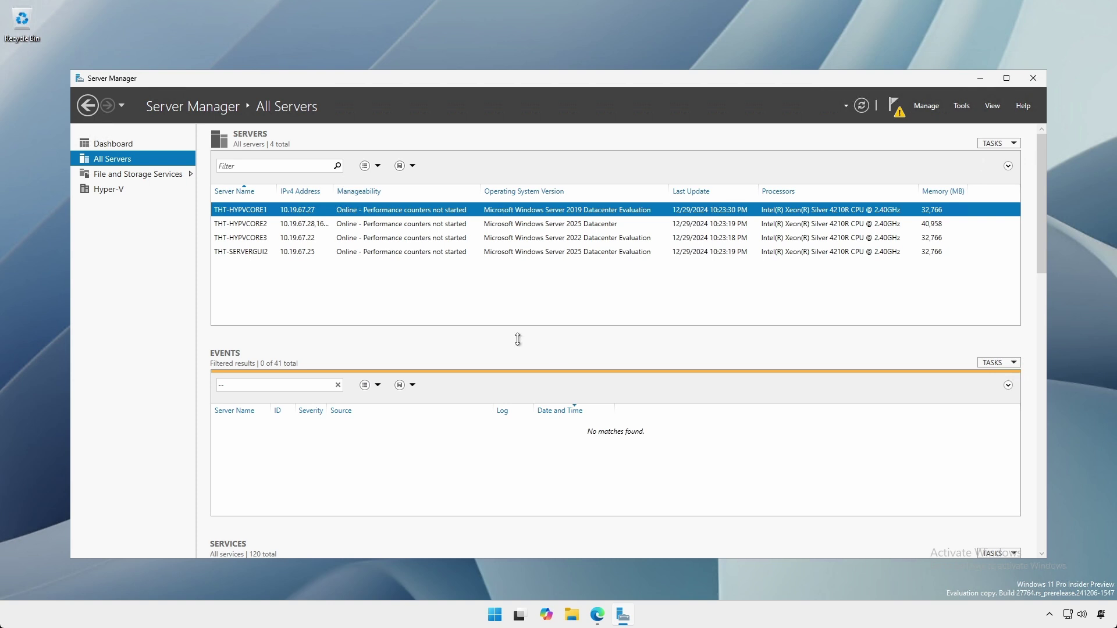
{"action": "left_click", "coordinate": [108, 189]}
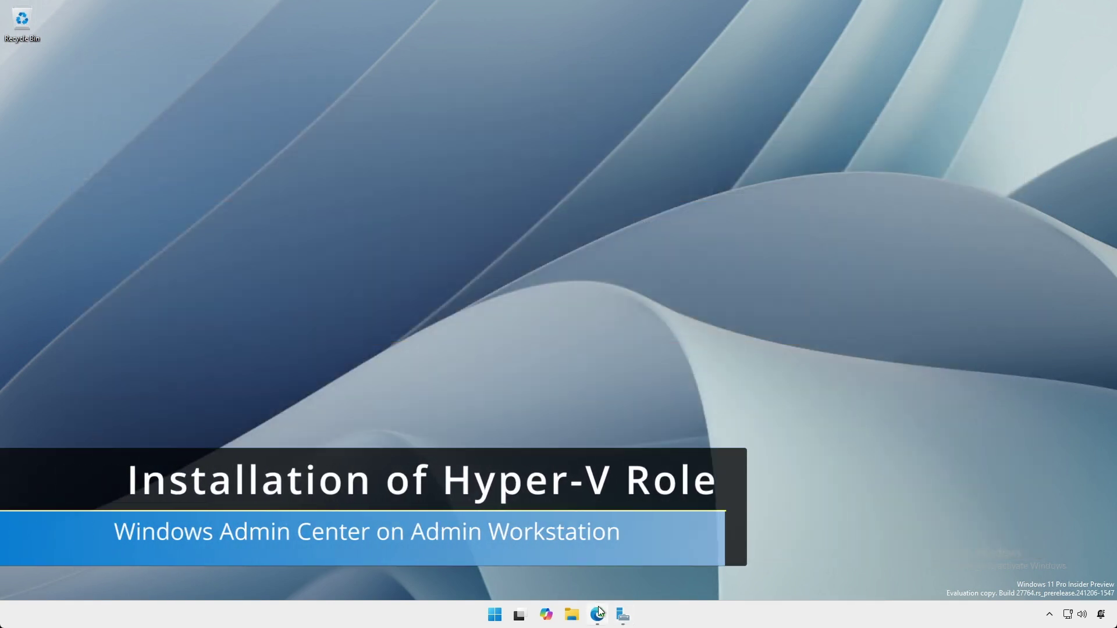
Step: In Windows Admin Center, open Virtual machines for the tht-hypvcore3 server
{"action": "left_click", "coordinate": [599, 612]}
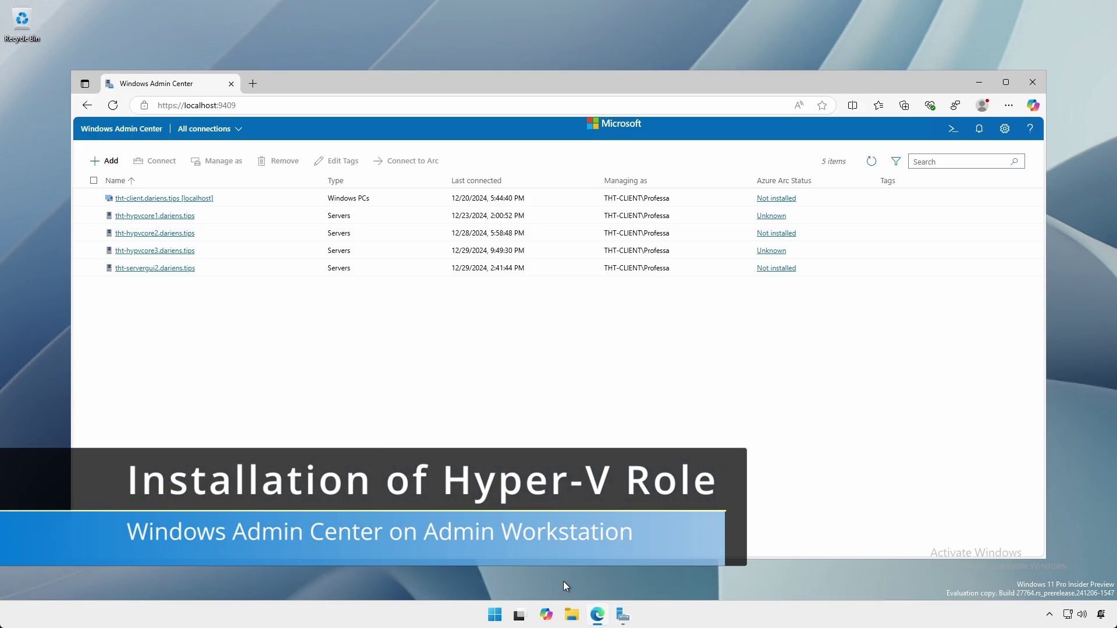
{"action": "left_click", "coordinate": [156, 251]}
{"action": "scroll", "coordinate": [213, 325], "scroll_direction": "down", "scroll_amount": 10}
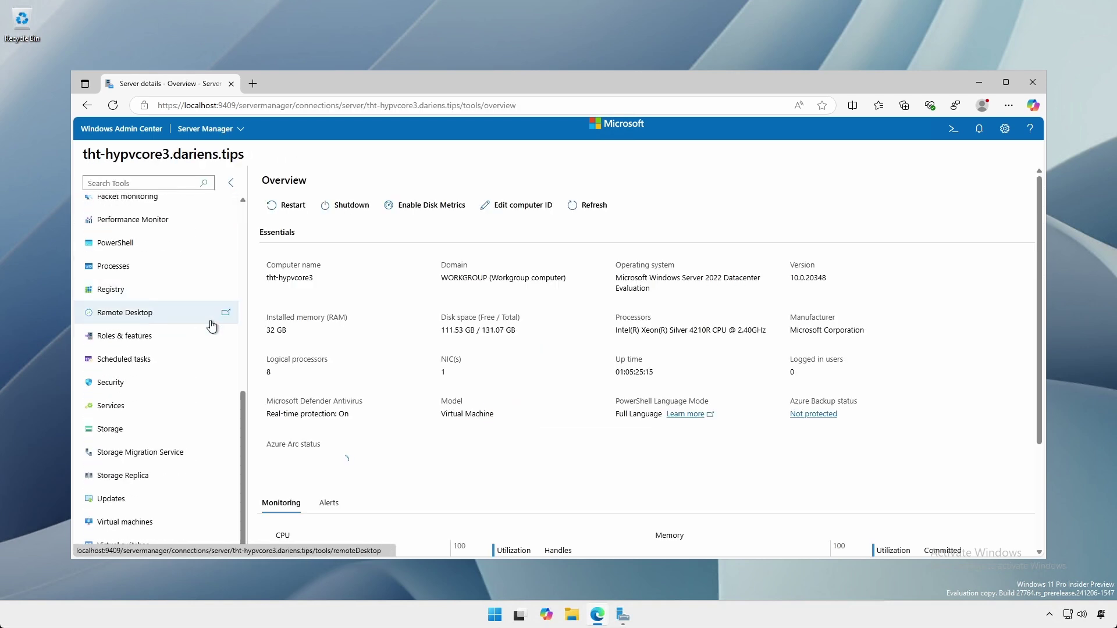
{"action": "left_click", "coordinate": [150, 526]}
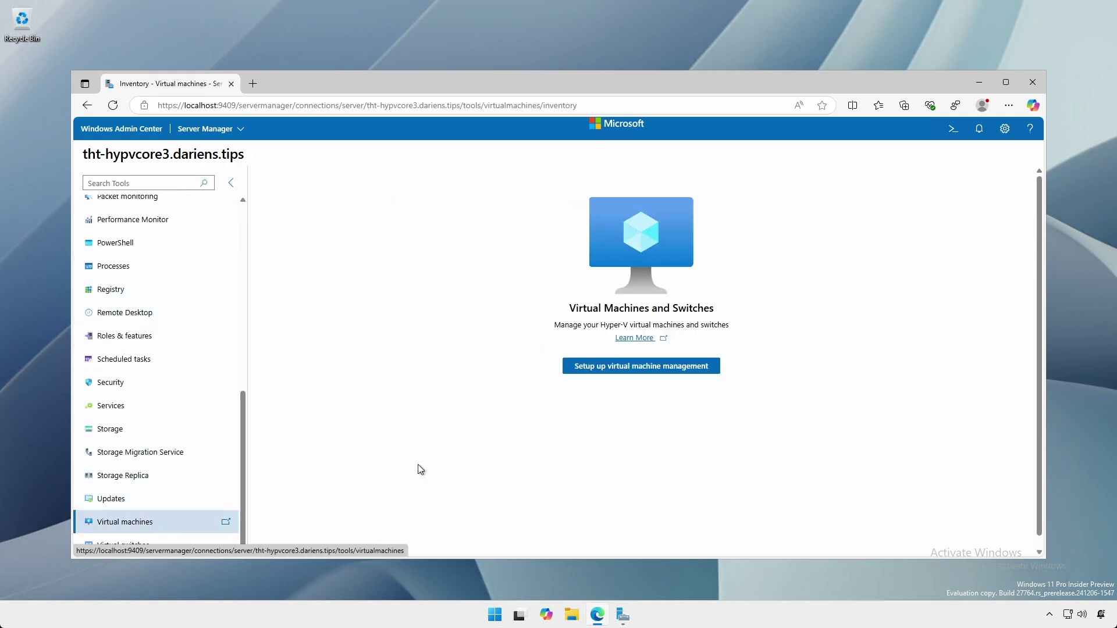
Step: Run virtual machine management setup to install Hyper-V on tht-hypvcore3 and reload the page
{"action": "left_click", "coordinate": [619, 367]}
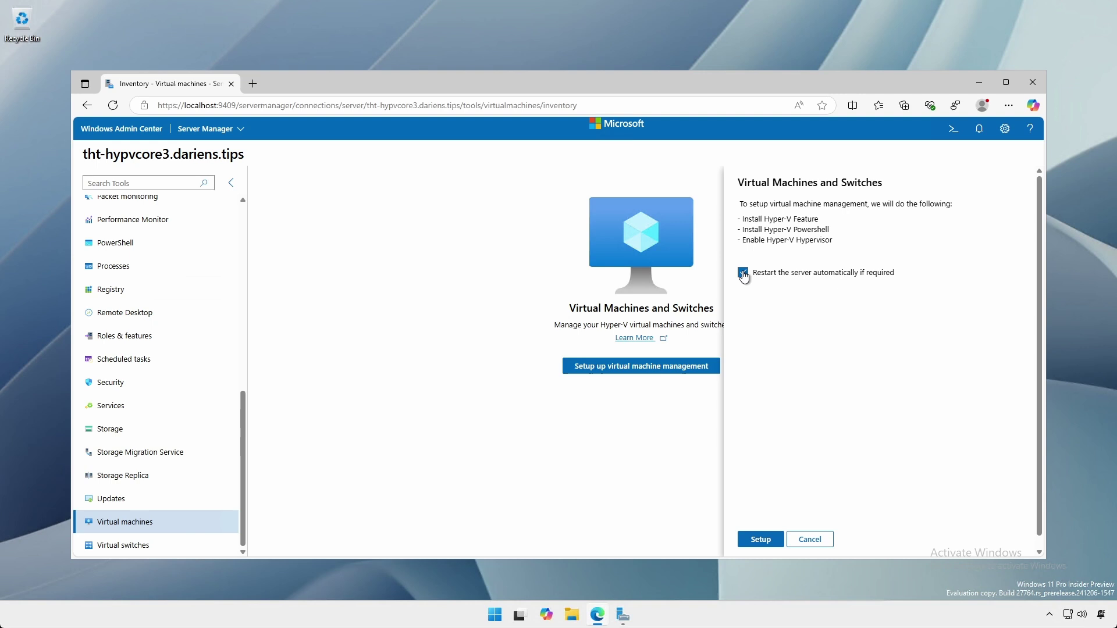
{"action": "left_click", "coordinate": [761, 541]}
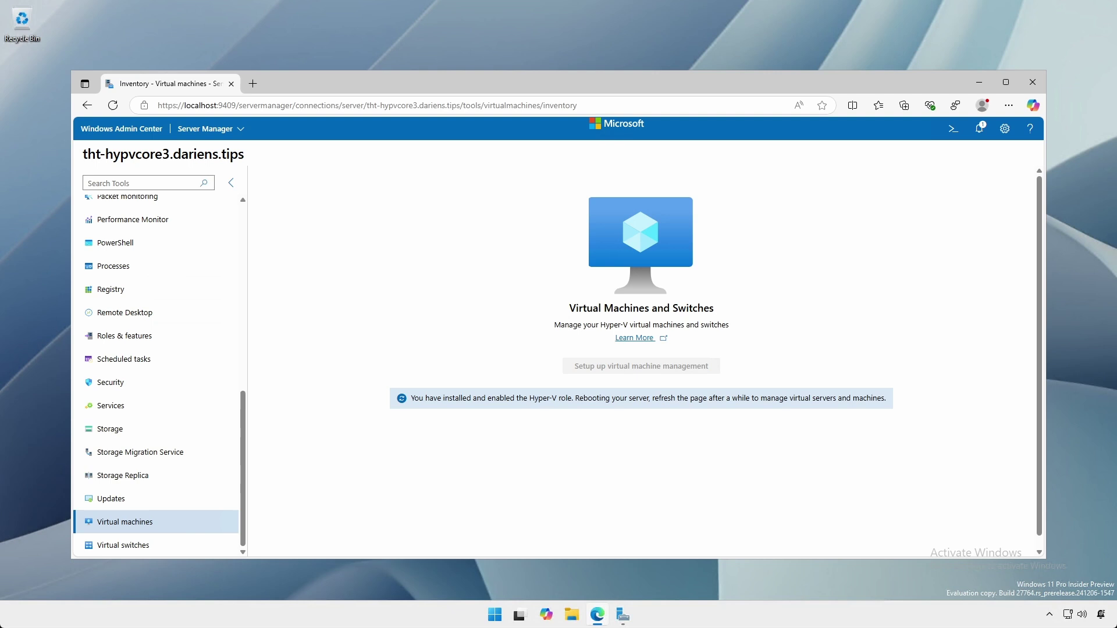
{"action": "left_click", "coordinate": [121, 108]}
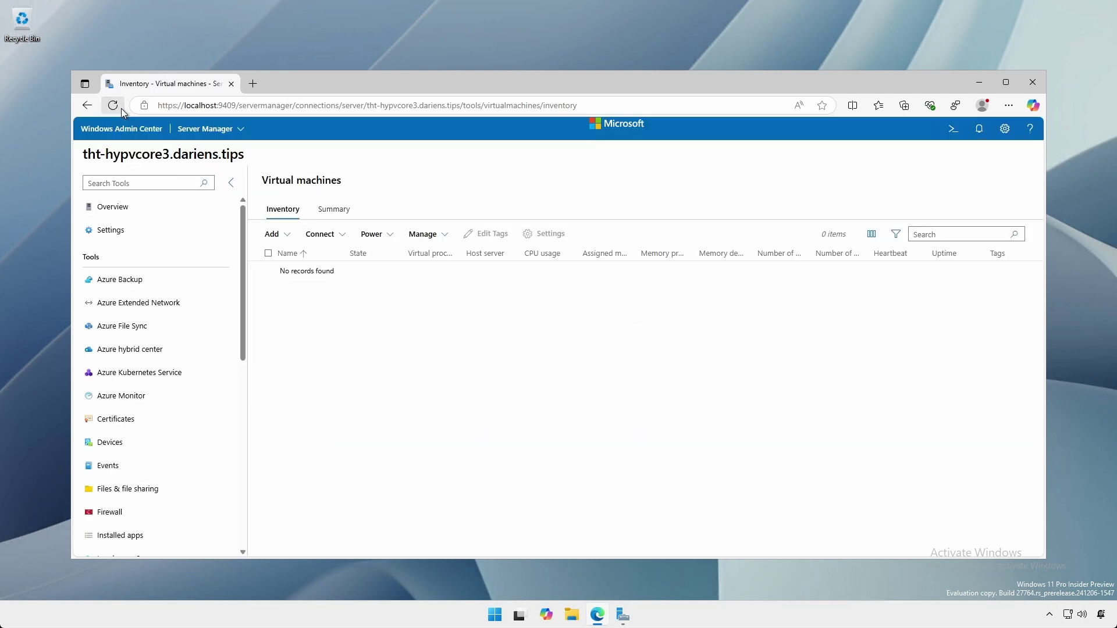
{"action": "scroll", "coordinate": [150, 318], "scroll_direction": "down", "scroll_amount": 5}
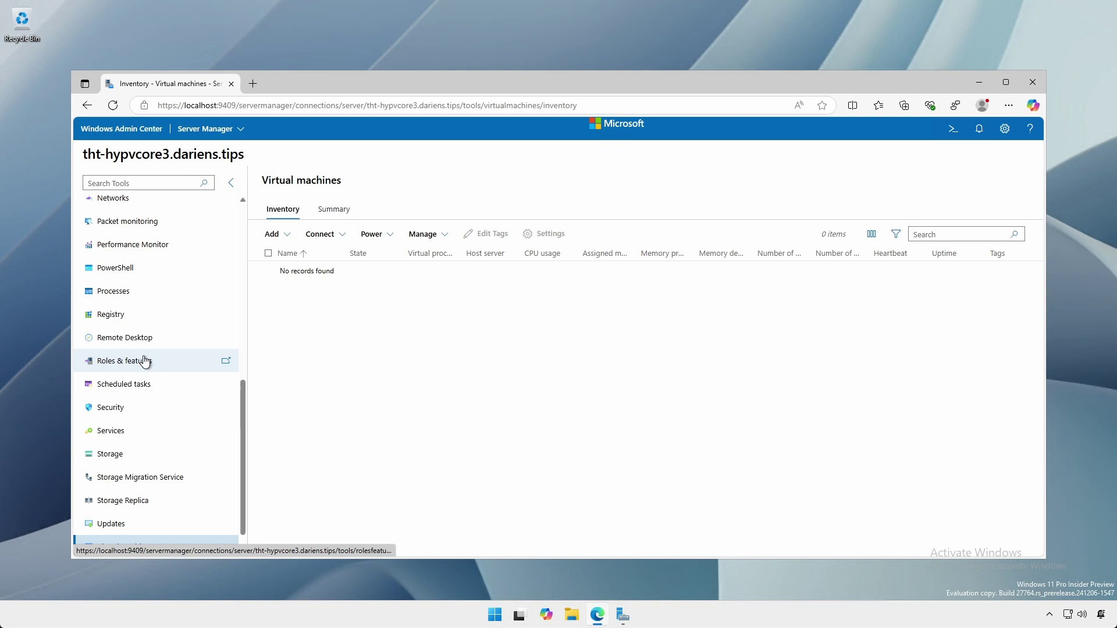
{"action": "left_click", "coordinate": [145, 361]}
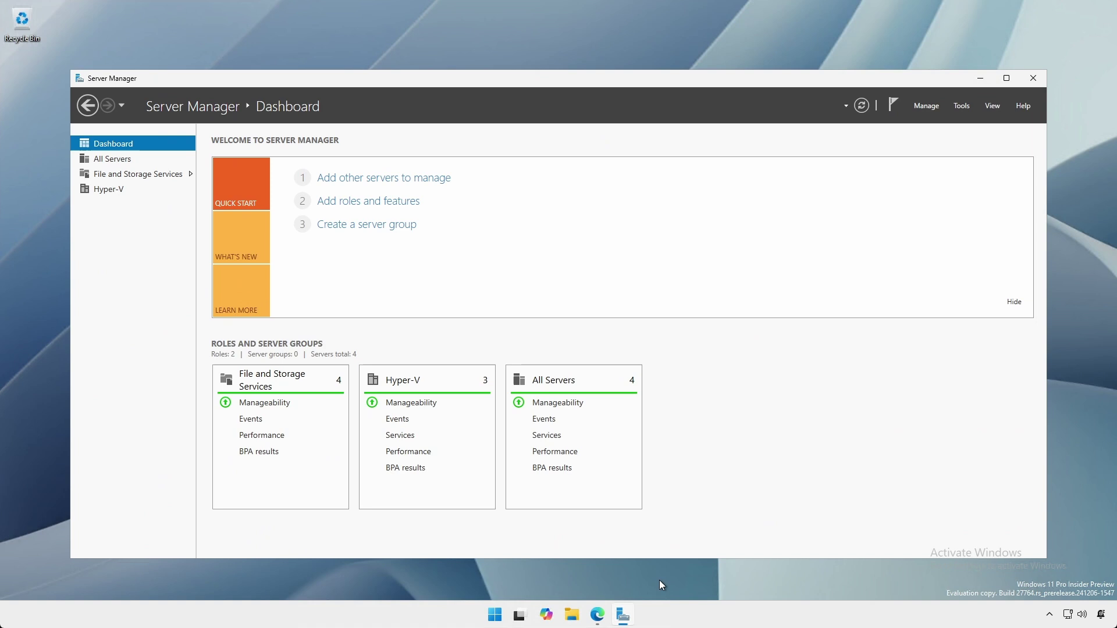
Step: Bring tht-hypvcore2's offline 1.00 TB Disk 1 online under Disks and start a New Volume
{"action": "left_click", "coordinate": [136, 175]}
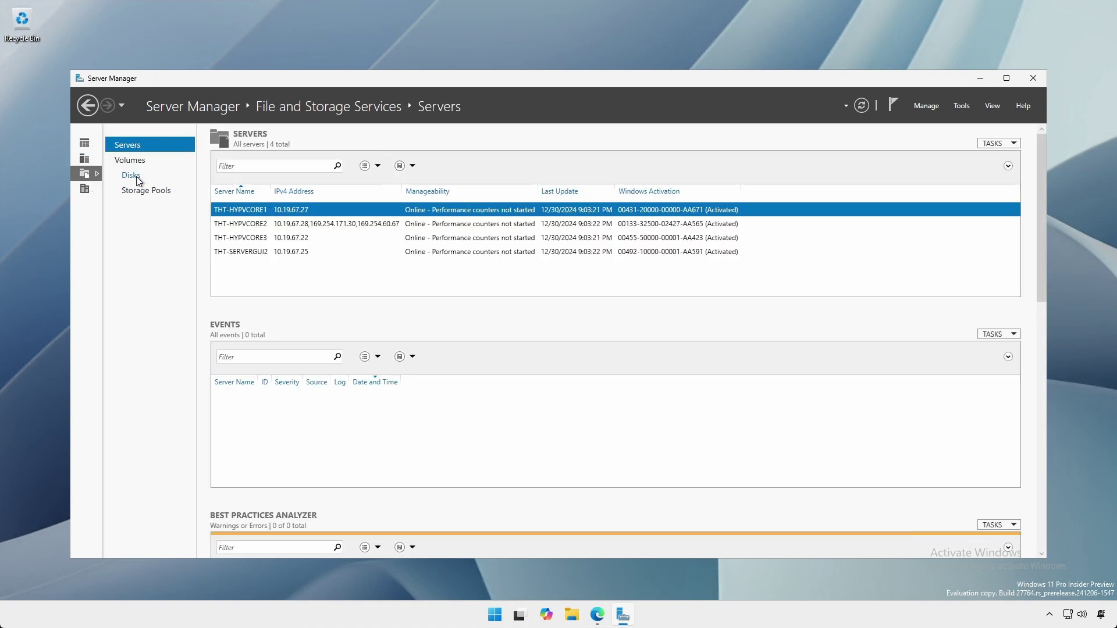
{"action": "left_click", "coordinate": [131, 175]}
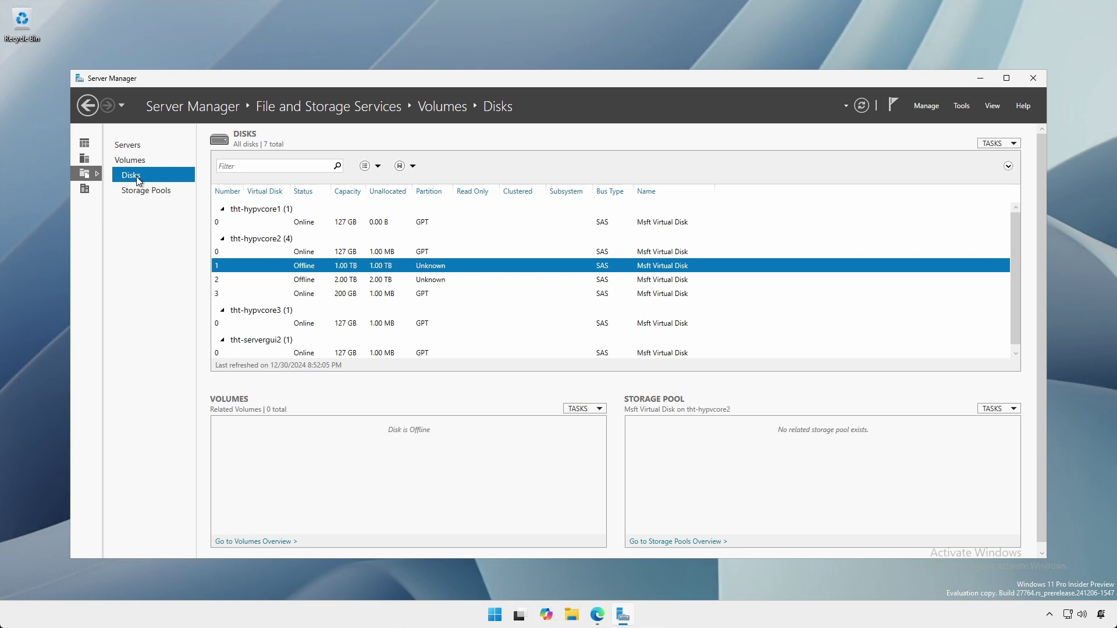
{"action": "right_click", "coordinate": [315, 266]}
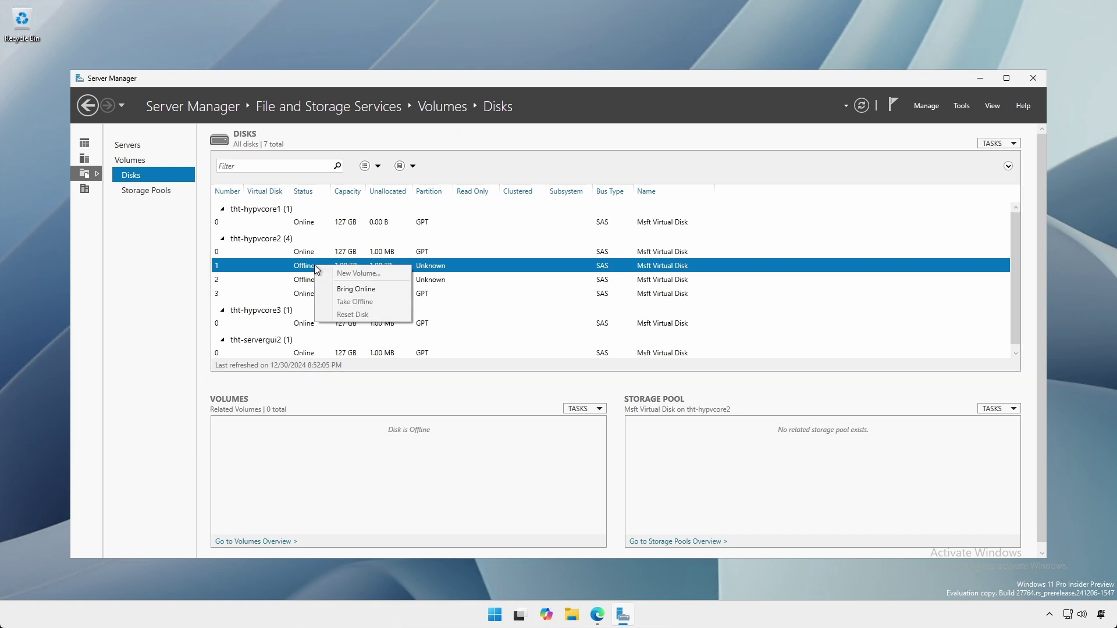
{"action": "left_click", "coordinate": [345, 289]}
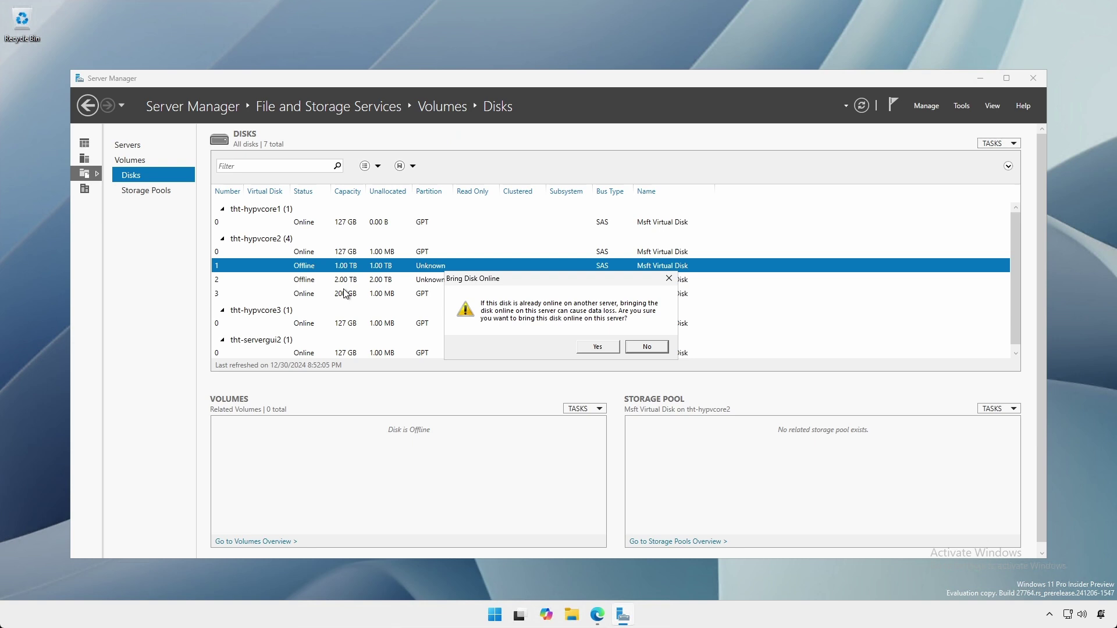
{"action": "left_click", "coordinate": [597, 346]}
{"action": "right_click", "coordinate": [412, 271]}
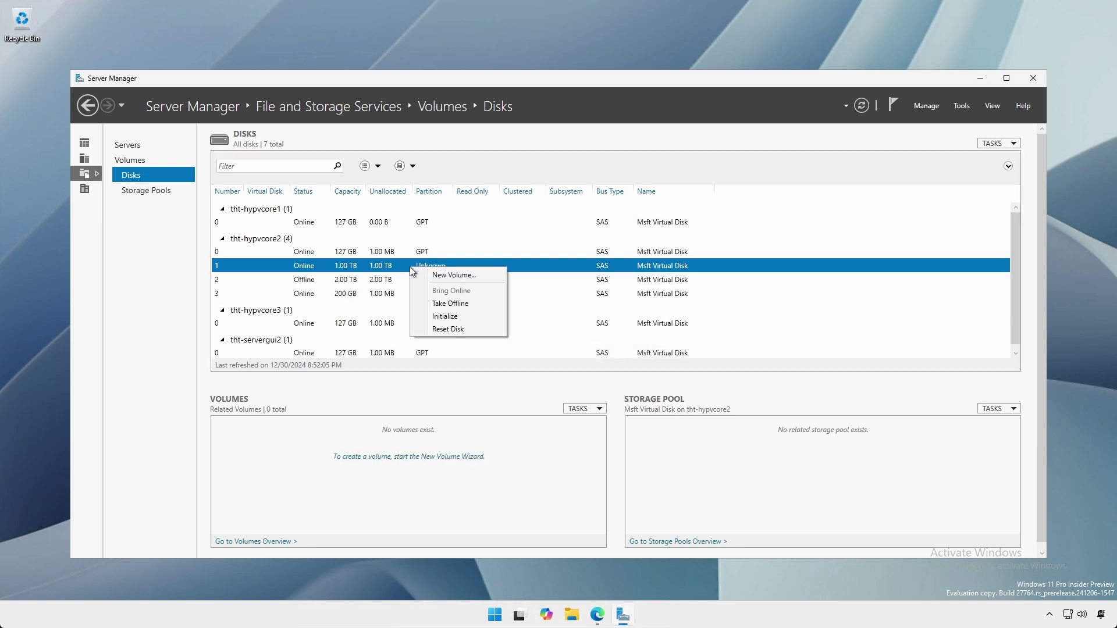
{"action": "left_click", "coordinate": [440, 275]}
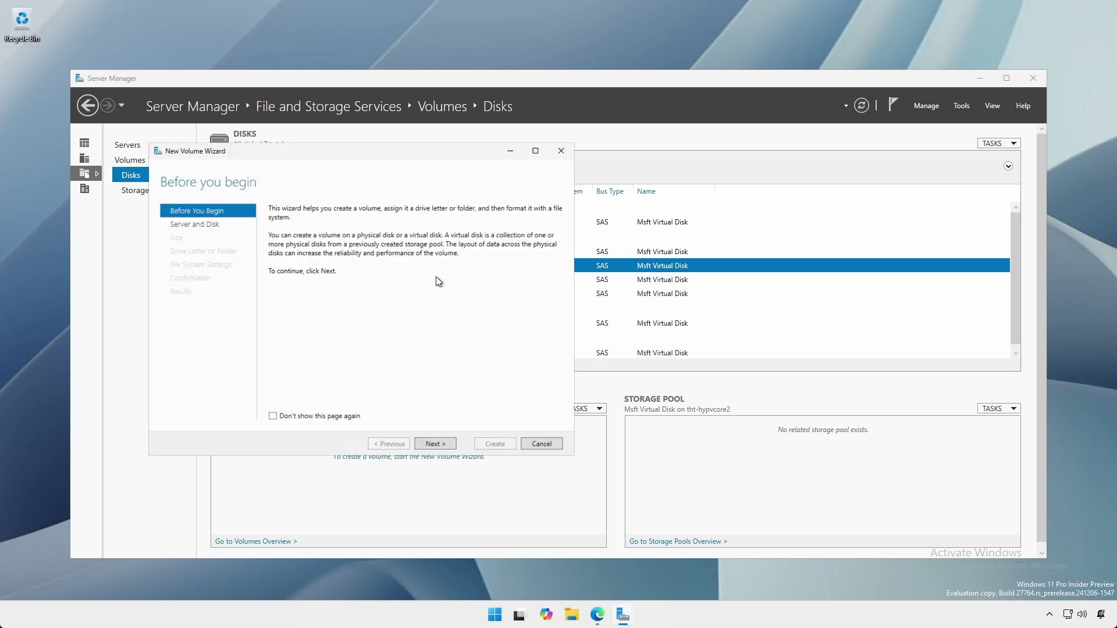
Step: Target Disk 1, initialize it as GPT, and keep the full 1.00 TB size
{"action": "left_click", "coordinate": [449, 450]}
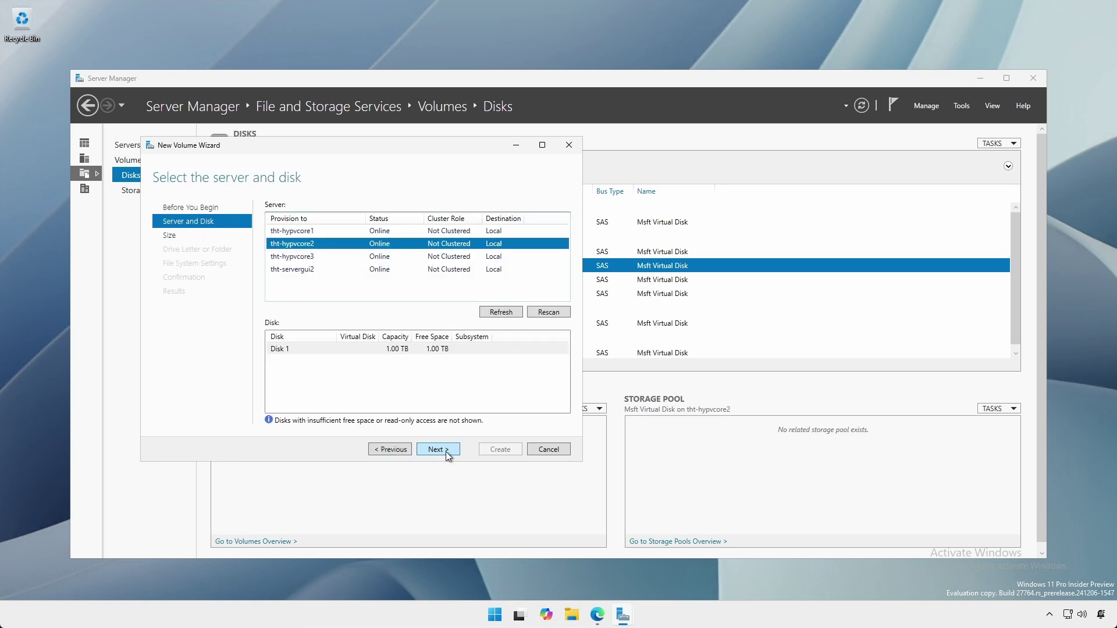
{"action": "left_click", "coordinate": [447, 451]}
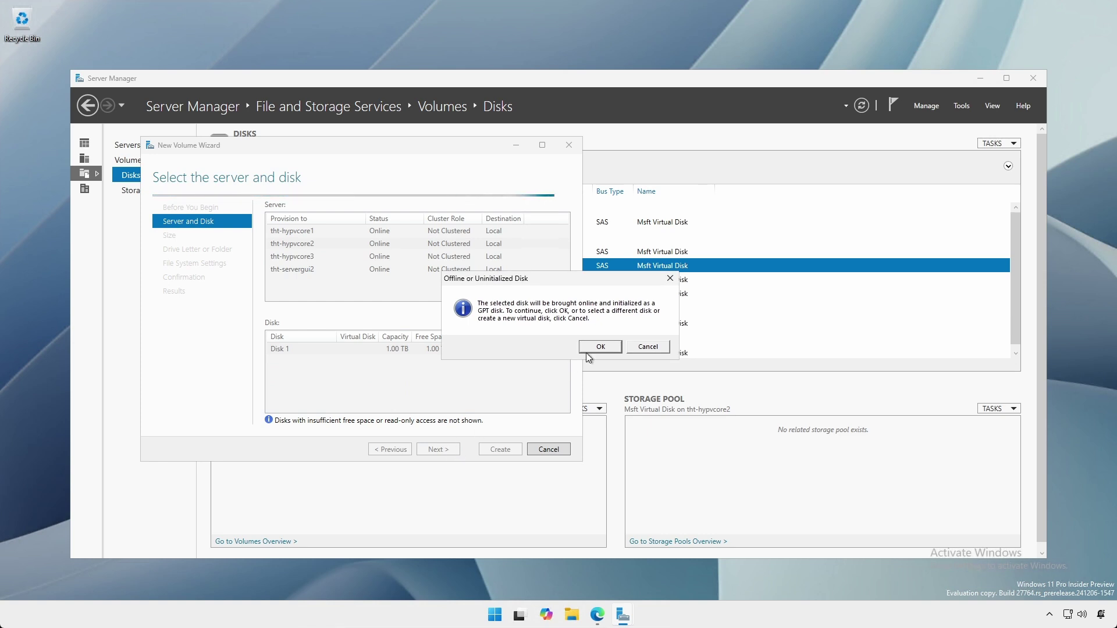
{"action": "left_click", "coordinate": [599, 347]}
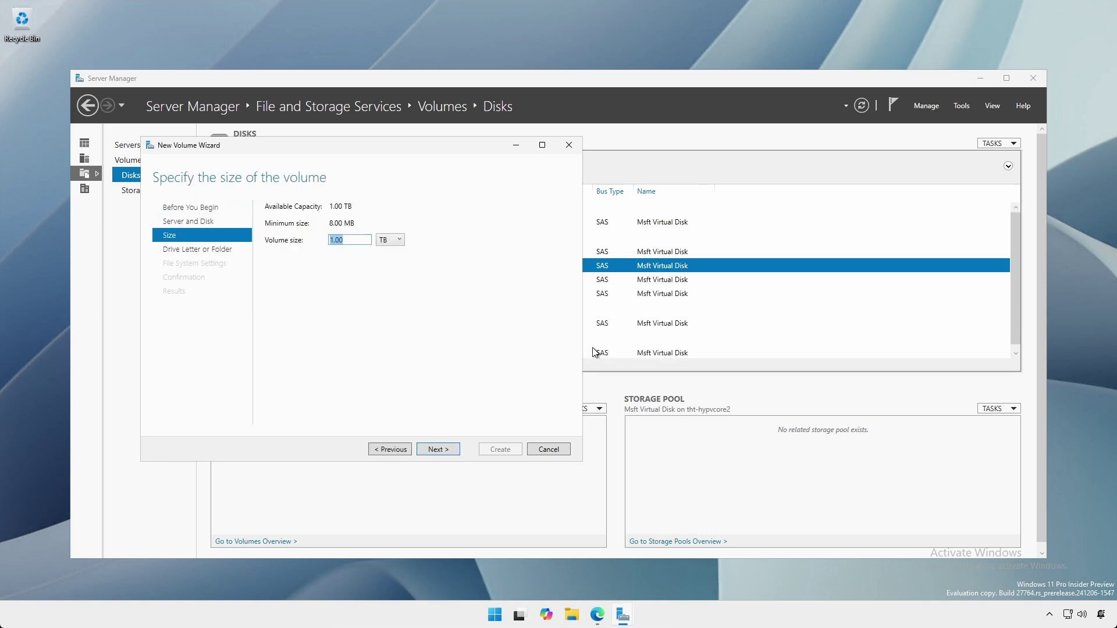
{"action": "left_click", "coordinate": [437, 449]}
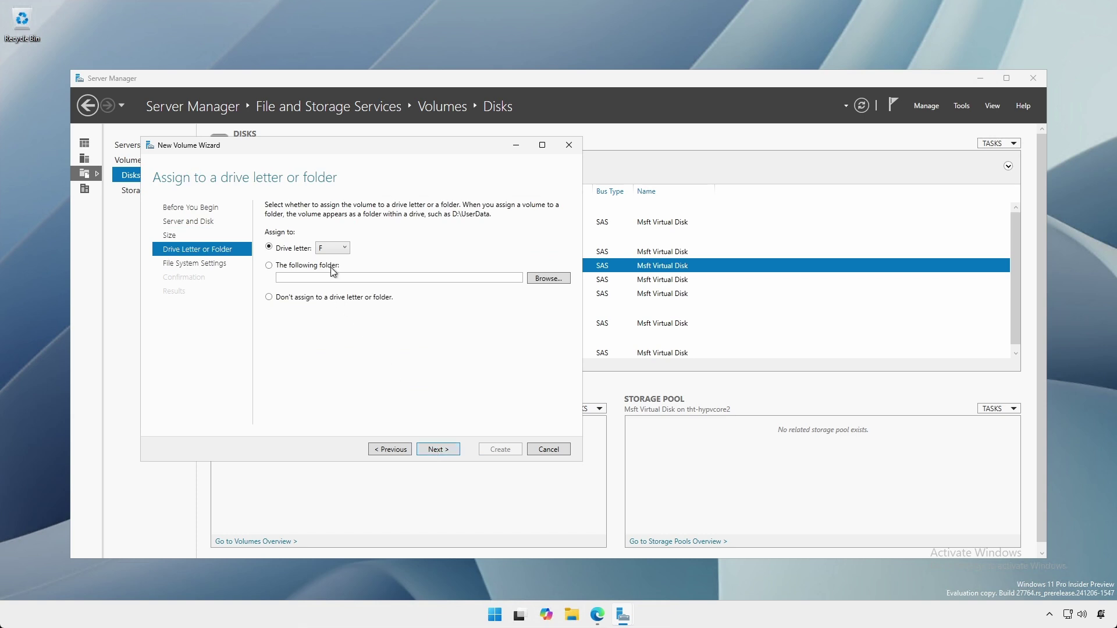
Step: Mount the volume at the folder C:\MountedVolumes\Hyper-V_Virtual_Machines
{"action": "left_click", "coordinate": [332, 267]}
{"action": "left_click", "coordinate": [534, 280]}
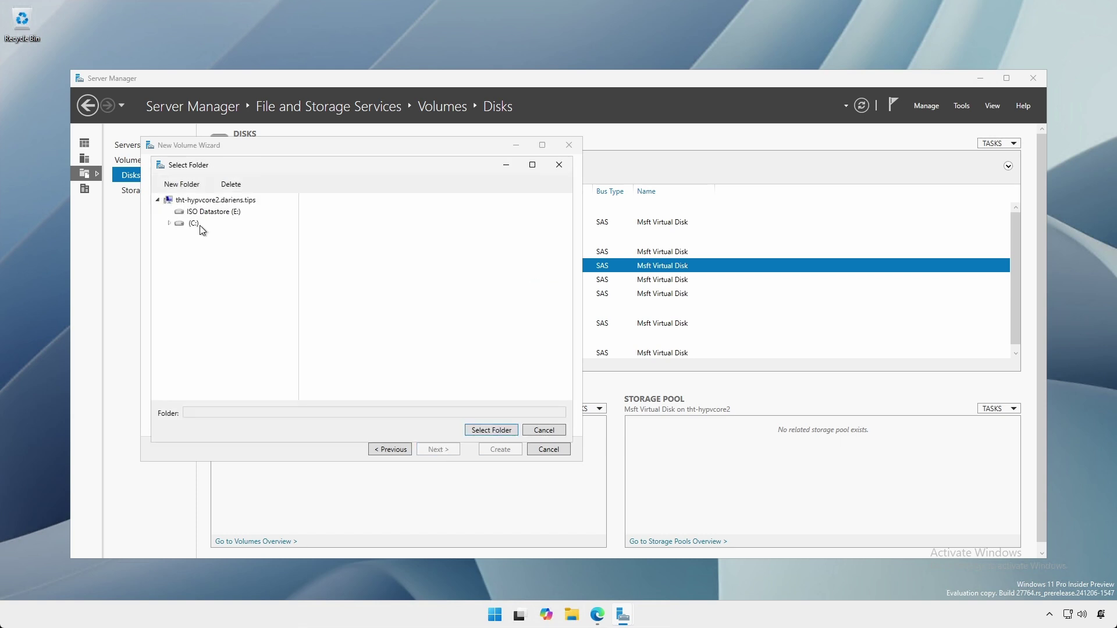
{"action": "left_click", "coordinate": [169, 224]}
{"action": "left_click", "coordinate": [180, 235]}
{"action": "left_click", "coordinate": [228, 259]}
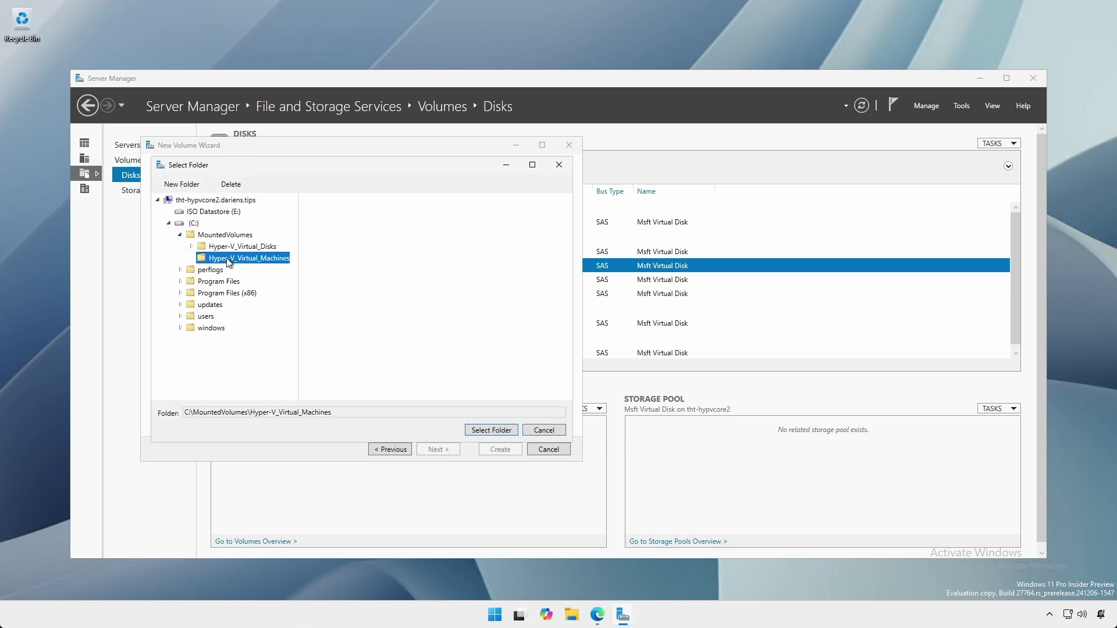
{"action": "left_click", "coordinate": [491, 430]}
Step: Label the NTFS volume VirtualMachines and create it
{"action": "left_click", "coordinate": [439, 449]}
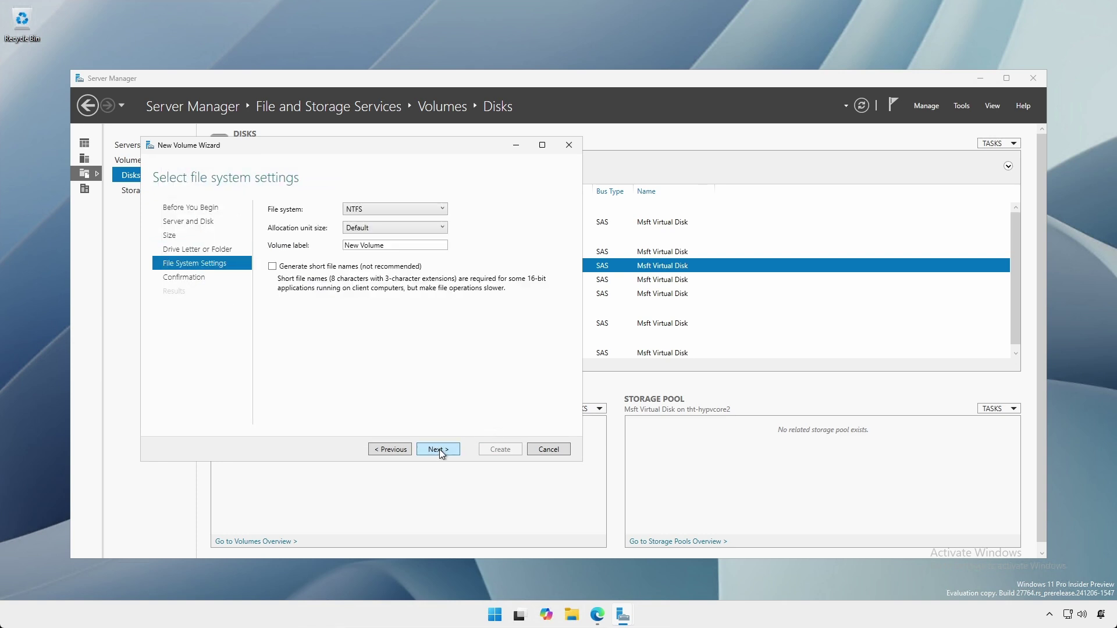
{"action": "left_click_drag", "start_coordinate": [396, 247], "coordinate": [319, 254]}
{"action": "type", "text": "VirtualMachines"}
{"action": "left_click", "coordinate": [435, 450]}
{"action": "left_click", "coordinate": [493, 452]}
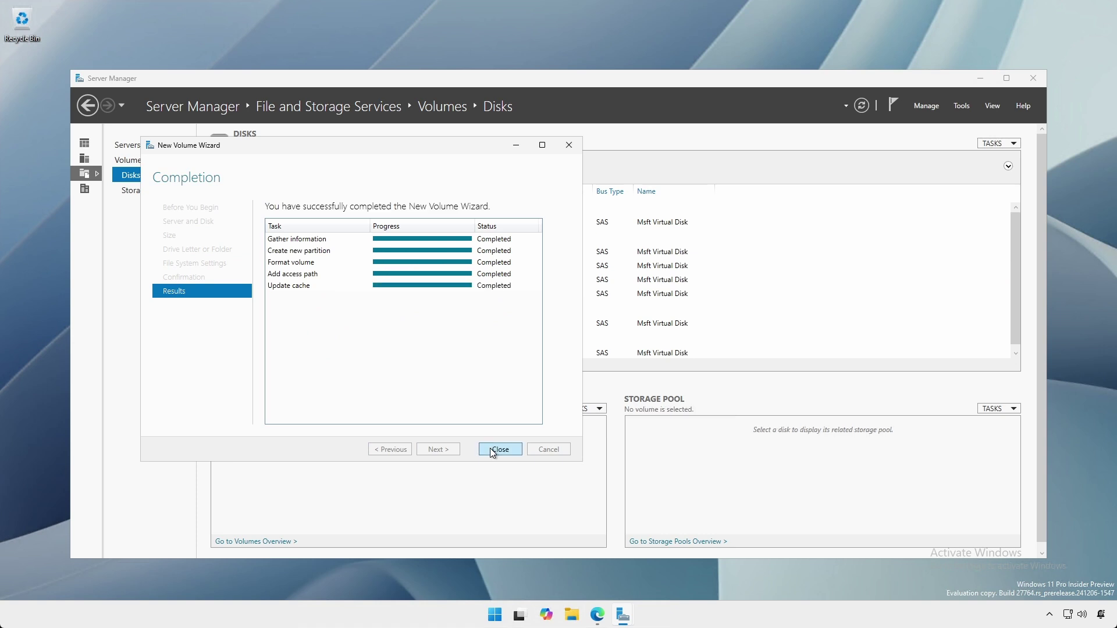
{"action": "left_click", "coordinate": [499, 449]}
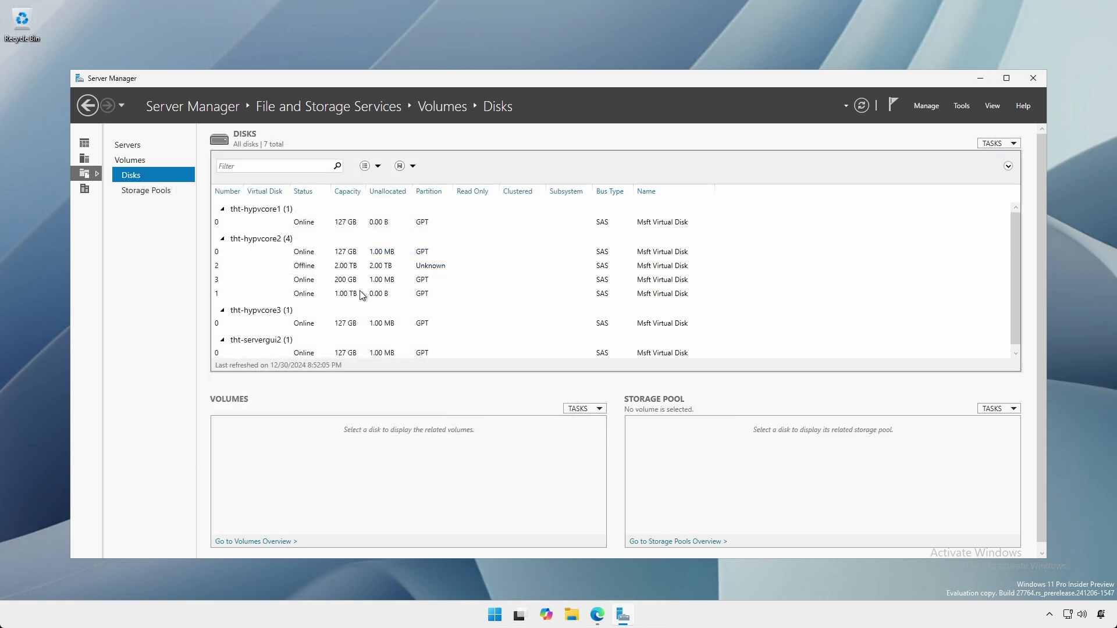
Step: Bring the 2.00 TB disk 2 online and start a full-size new volume on it
{"action": "right_click", "coordinate": [431, 266]}
{"action": "left_click", "coordinate": [459, 287]}
{"action": "key", "text": "Return"}
{"action": "right_click", "coordinate": [430, 266]}
{"action": "left_click", "coordinate": [457, 273]}
{"action": "left_click", "coordinate": [422, 434]}
{"action": "left_click", "coordinate": [423, 434]}
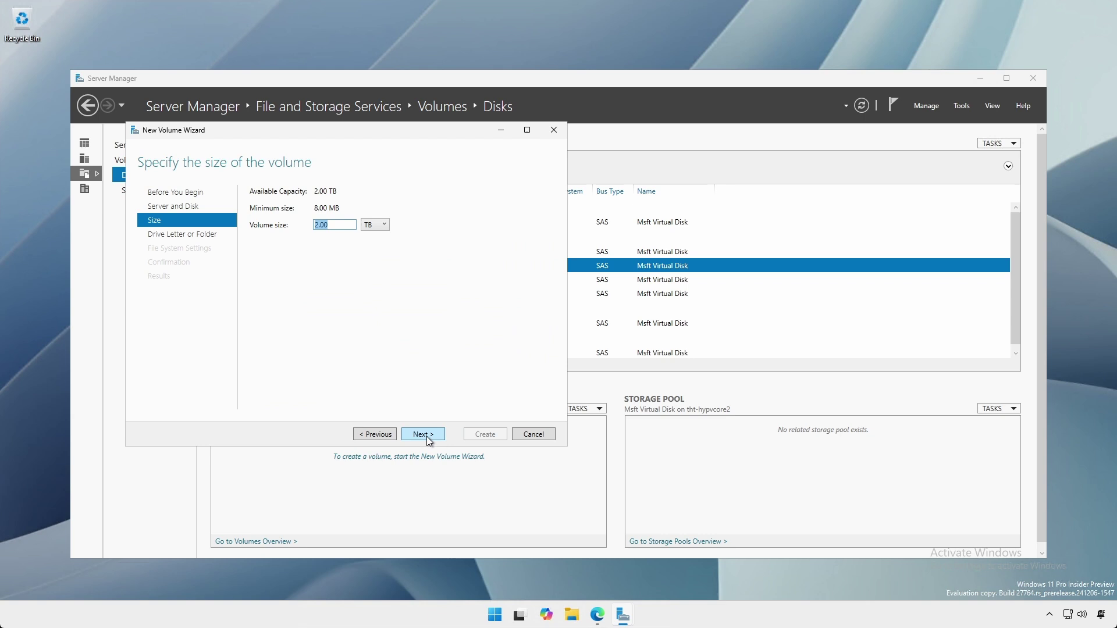
{"action": "left_click", "coordinate": [423, 434]}
Step: Mount it at Hyper-V_Virtual_Disks, format as ReFS labelled VirtualDisks, and create it
{"action": "left_click", "coordinate": [526, 264]}
{"action": "left_click", "coordinate": [302, 186]}
{"action": "left_click", "coordinate": [476, 415]}
{"action": "left_click", "coordinate": [413, 436]}
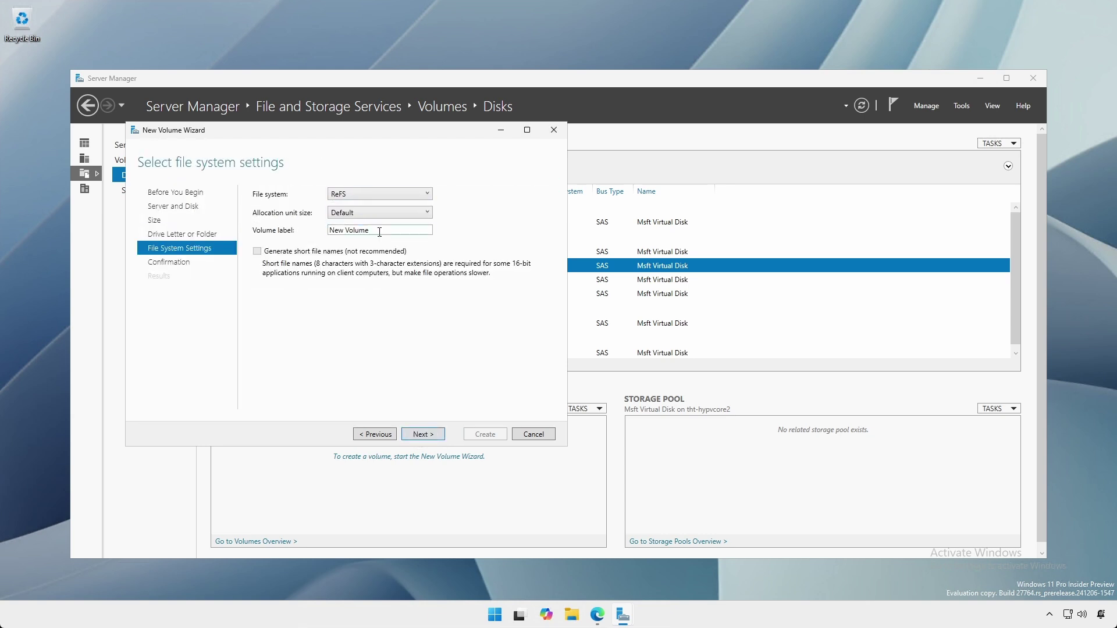
{"action": "key", "text": "Tab"}
{"action": "key", "text": "Tab"}
{"action": "type", "text": "VirtualDisks"}
{"action": "left_click", "coordinate": [423, 434]}
{"action": "left_click", "coordinate": [485, 434]}
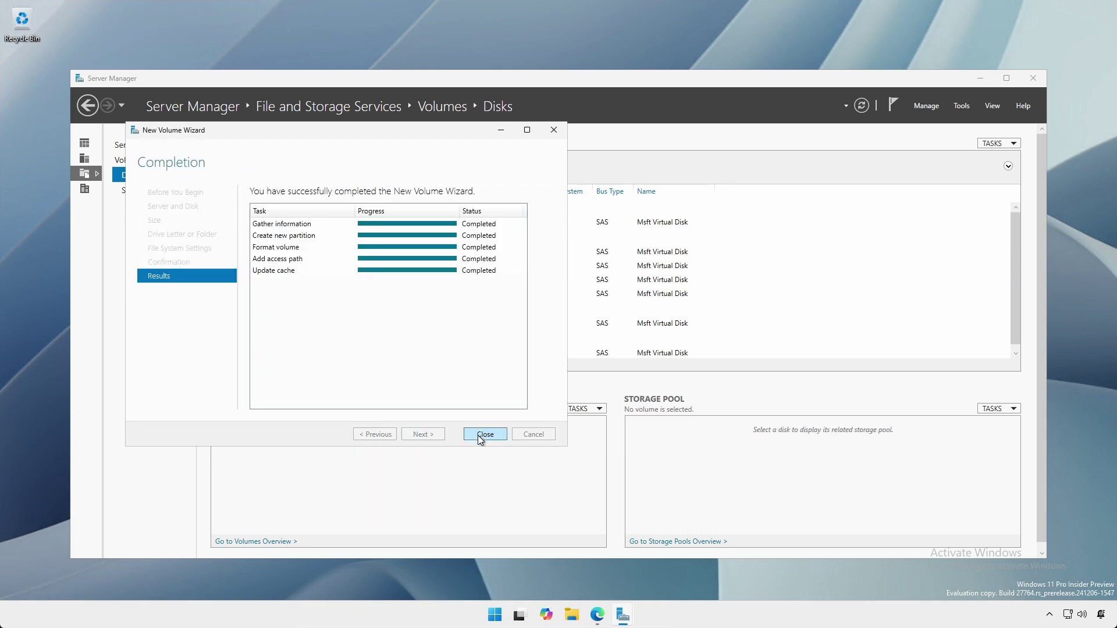
{"action": "left_click", "coordinate": [479, 436]}
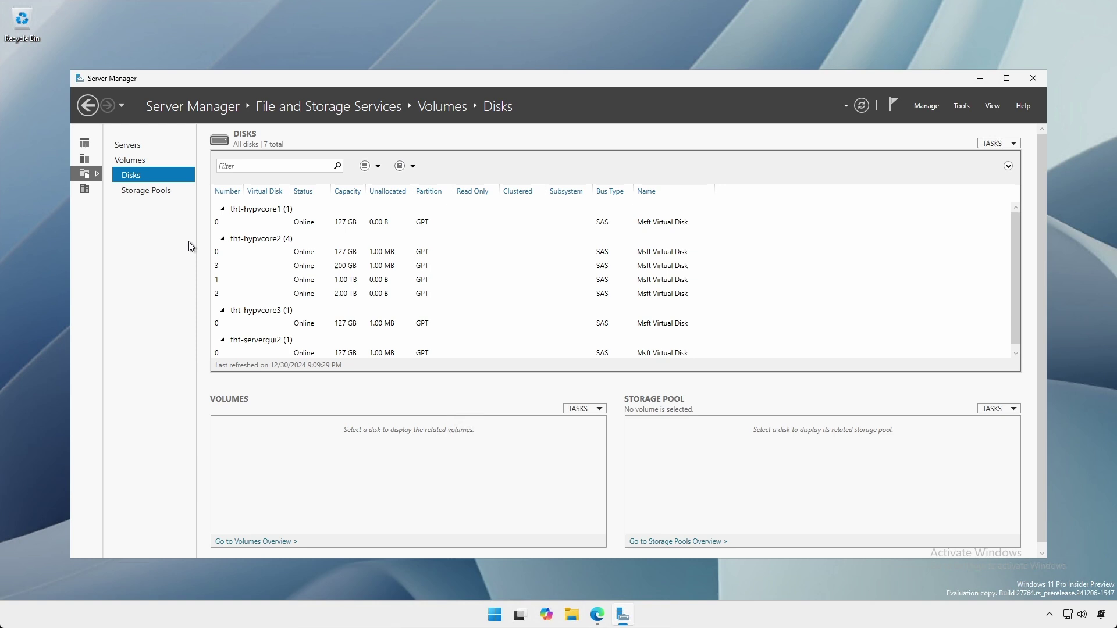
Step: List all volumes and show disk details for the 2.00 TB ReFS Hyper-V_Virtual_Disks volume on tht-hypvcore2
{"action": "left_click", "coordinate": [131, 160]}
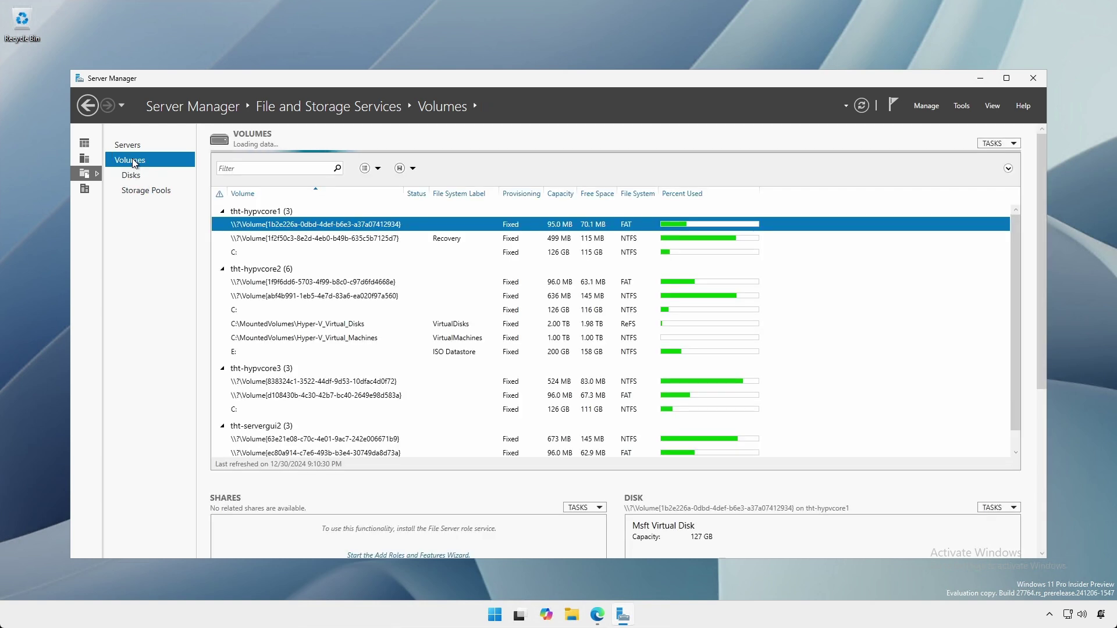
{"action": "left_click", "coordinate": [256, 336]}
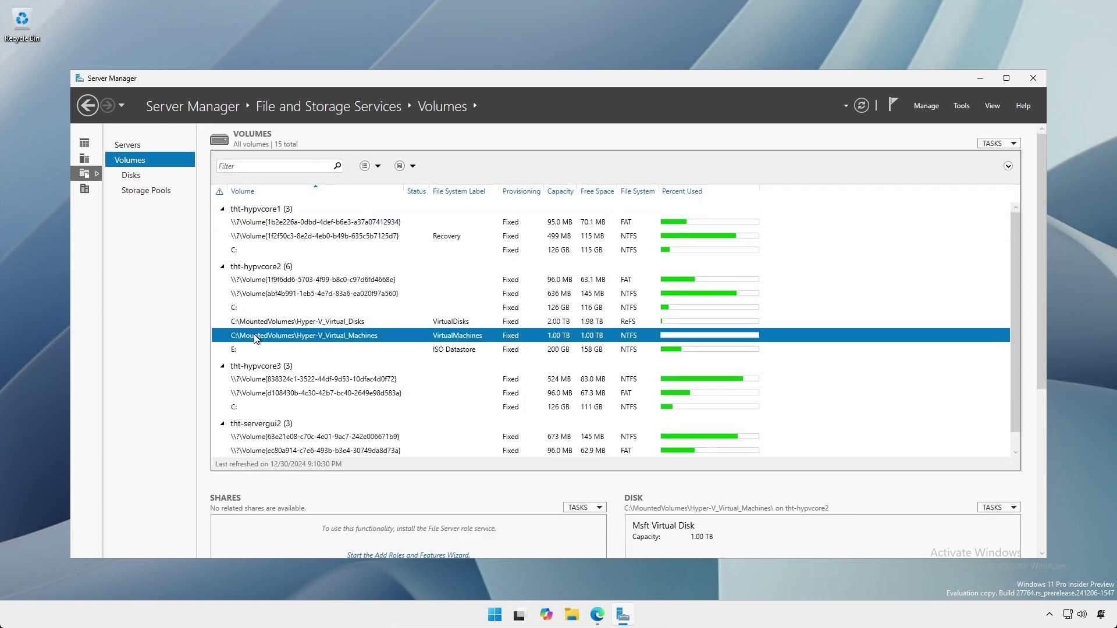
{"action": "left_click", "coordinate": [256, 322], "text": "ctrl"}
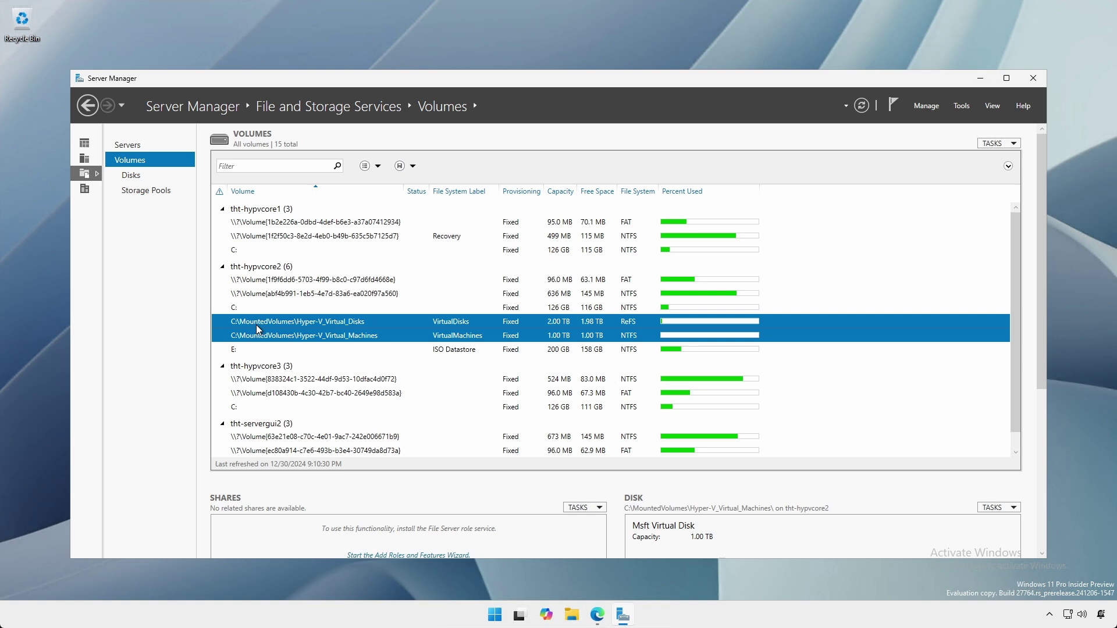
{"action": "left_click", "coordinate": [256, 325]}
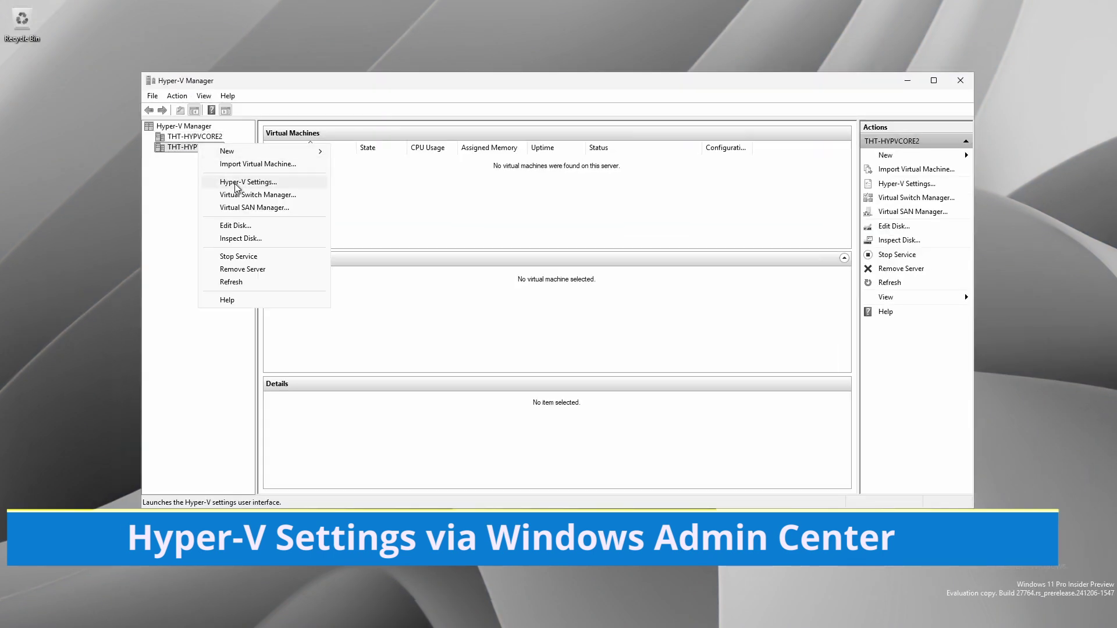
Step: Review the host's Hyper-V settings for virtual machines folder, NUMA spanning and live migrations, then return to Windows Admin Center
{"action": "left_click", "coordinate": [236, 184]}
{"action": "left_click", "coordinate": [433, 168]}
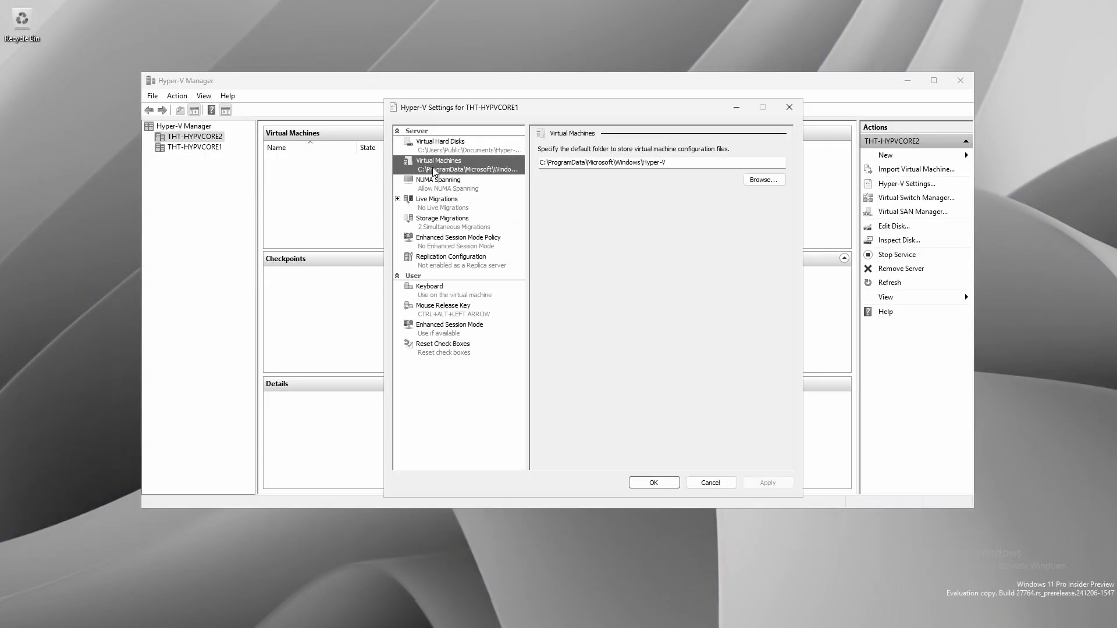
{"action": "left_click", "coordinate": [435, 187]}
{"action": "left_click", "coordinate": [438, 207]}
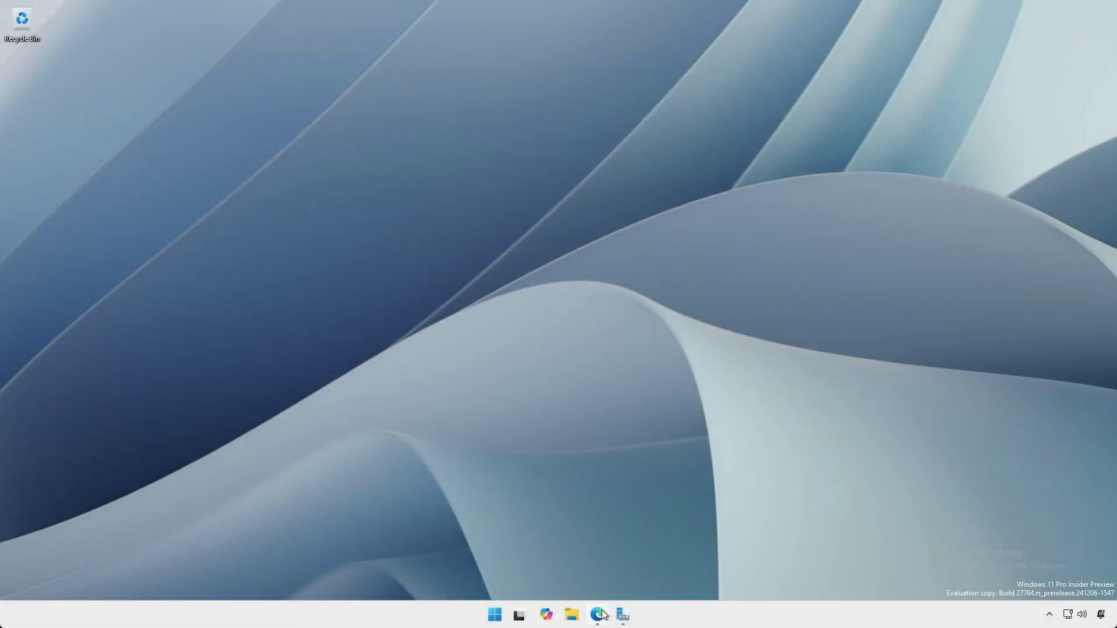
{"action": "left_click", "coordinate": [597, 615]}
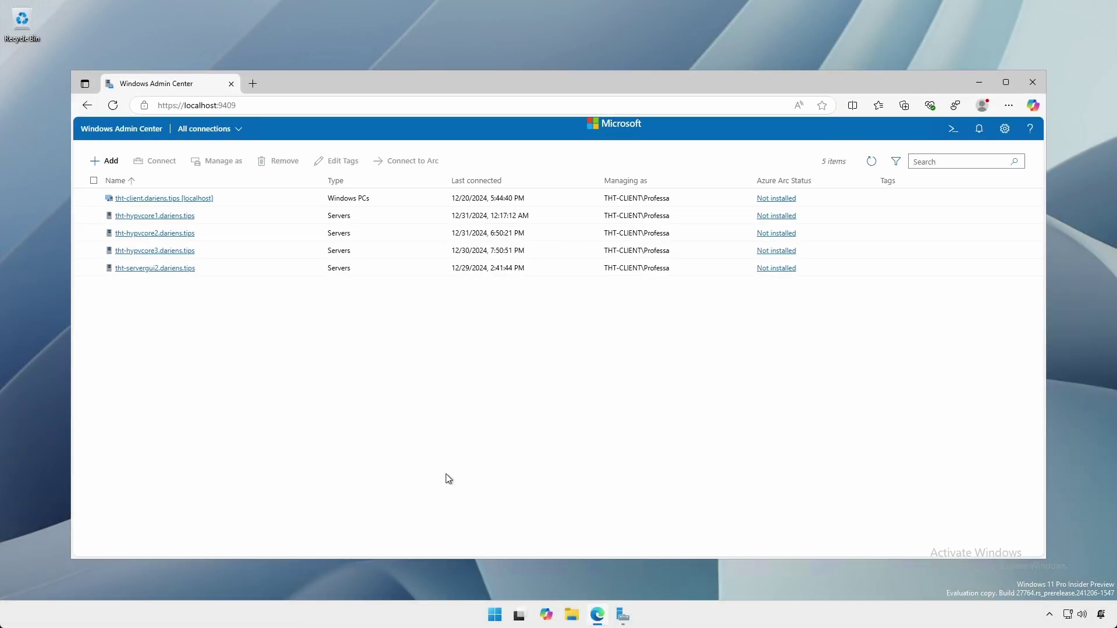
Step: Connect to tht-hypvcore2 and open its General Hyper-V host settings
{"action": "left_click", "coordinate": [150, 233]}
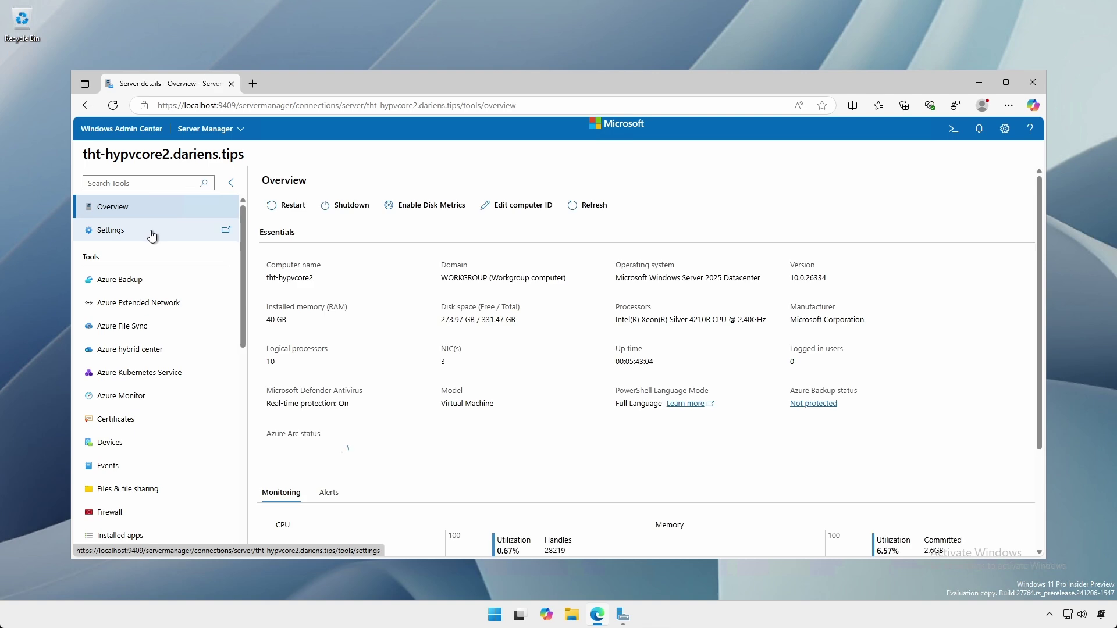
{"action": "left_click", "coordinate": [150, 236]}
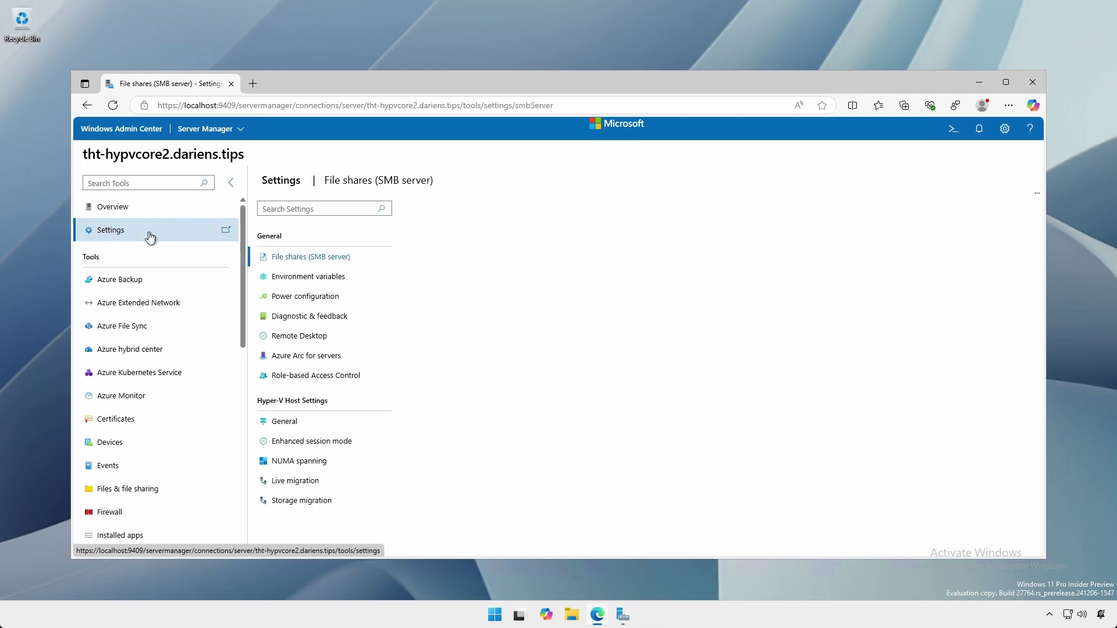
{"action": "left_click", "coordinate": [284, 426]}
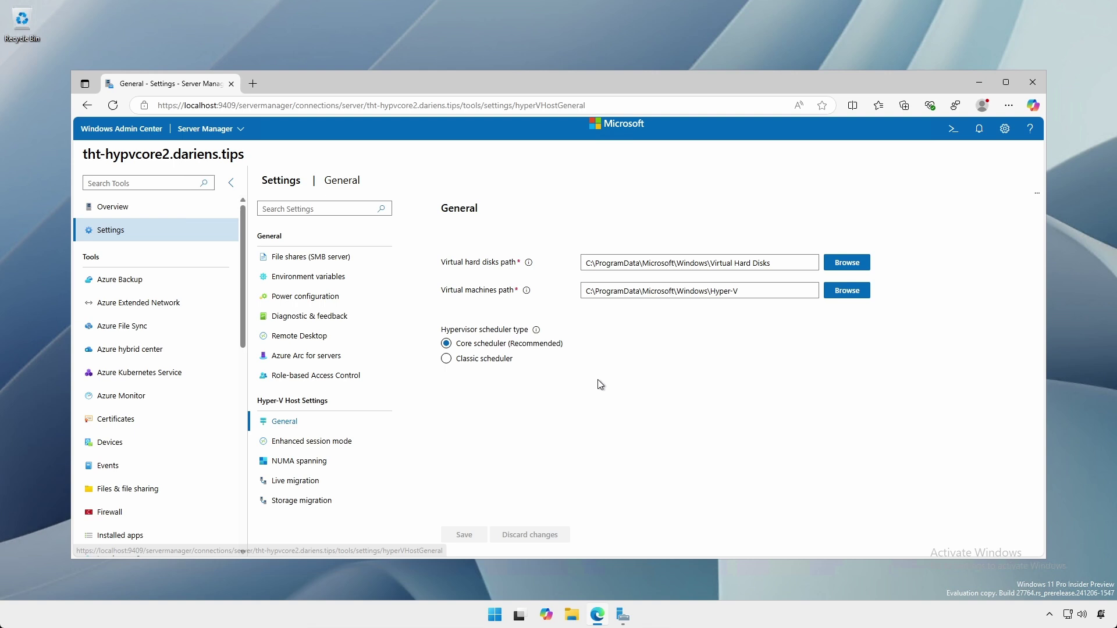
Step: Set the virtual machines folder to C:\MountedVolumes\Hyper-V_Virtual_Machines
{"action": "left_click", "coordinate": [847, 290]}
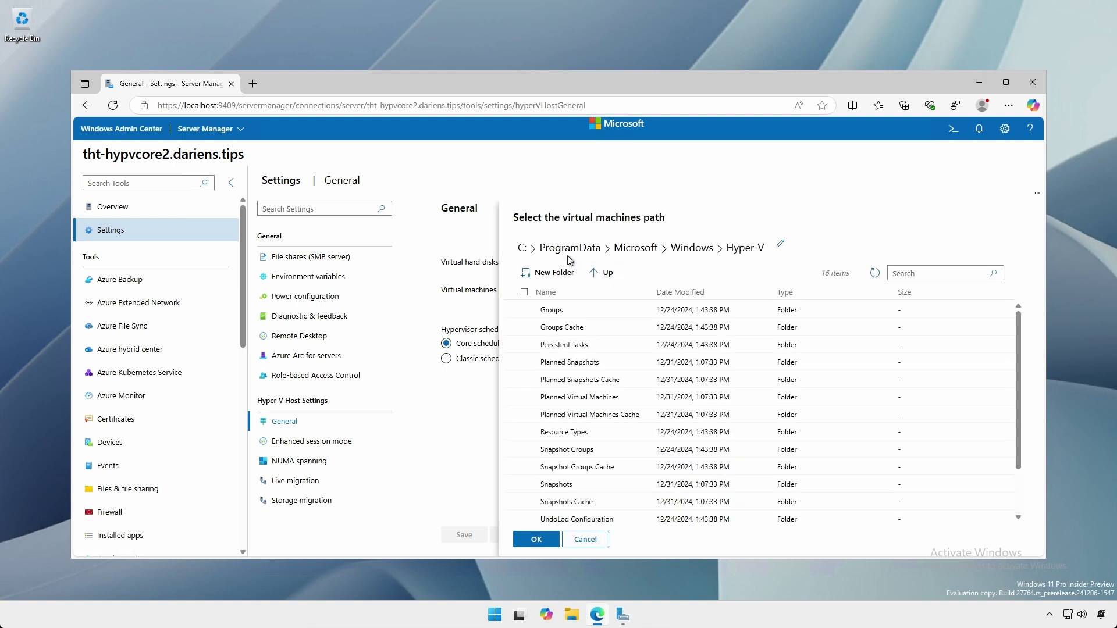
{"action": "left_click", "coordinate": [521, 249]}
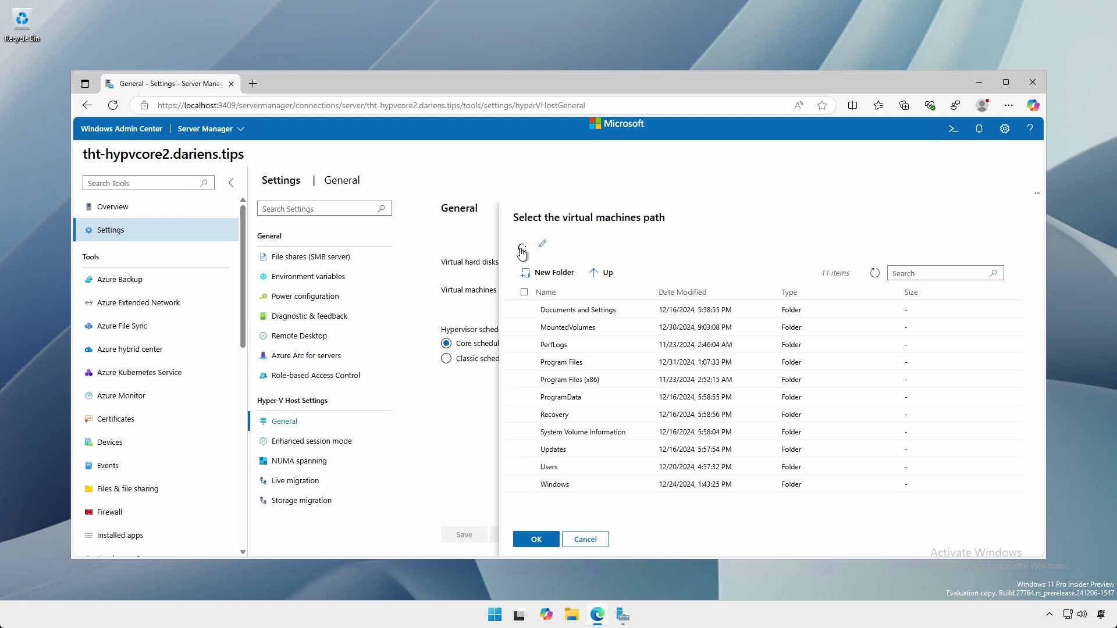
{"action": "left_click", "coordinate": [568, 329]}
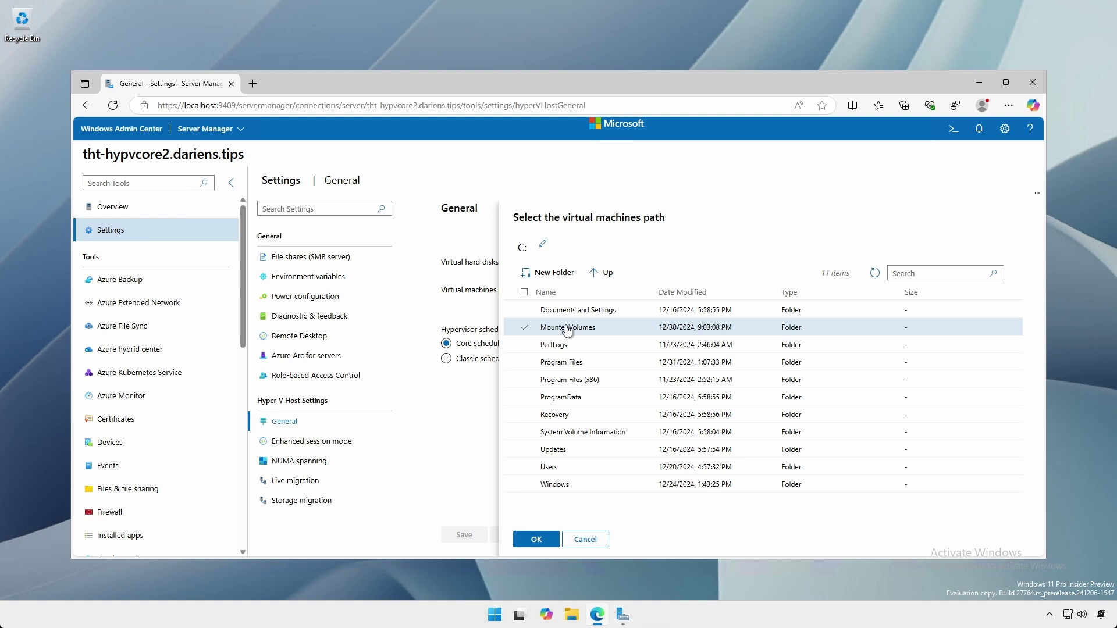
{"action": "double_click", "coordinate": [568, 328]}
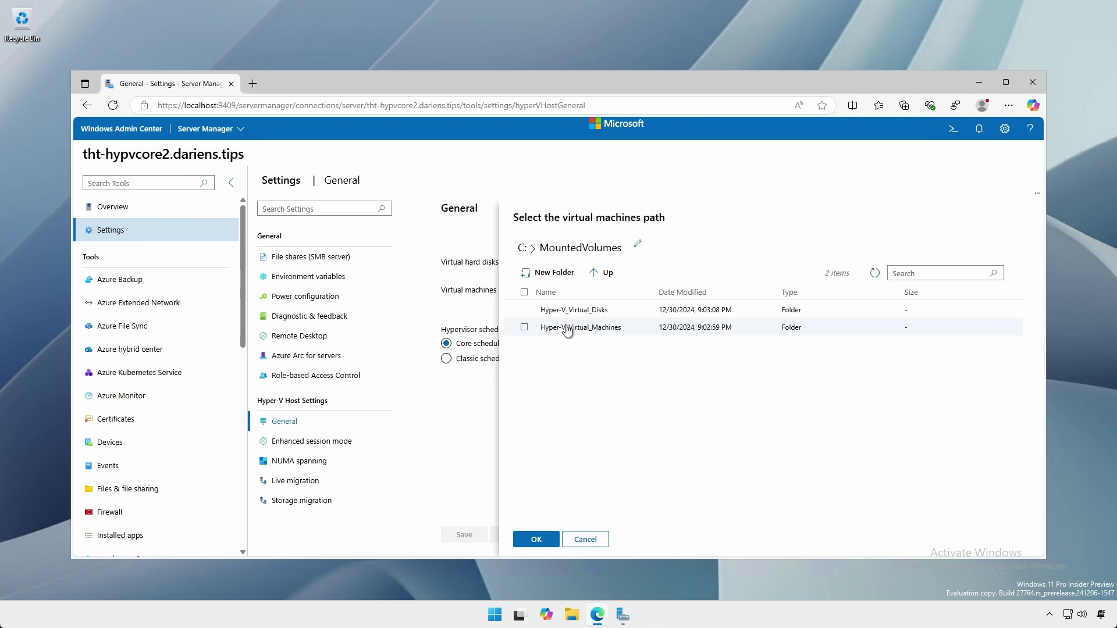
{"action": "left_click", "coordinate": [567, 329]}
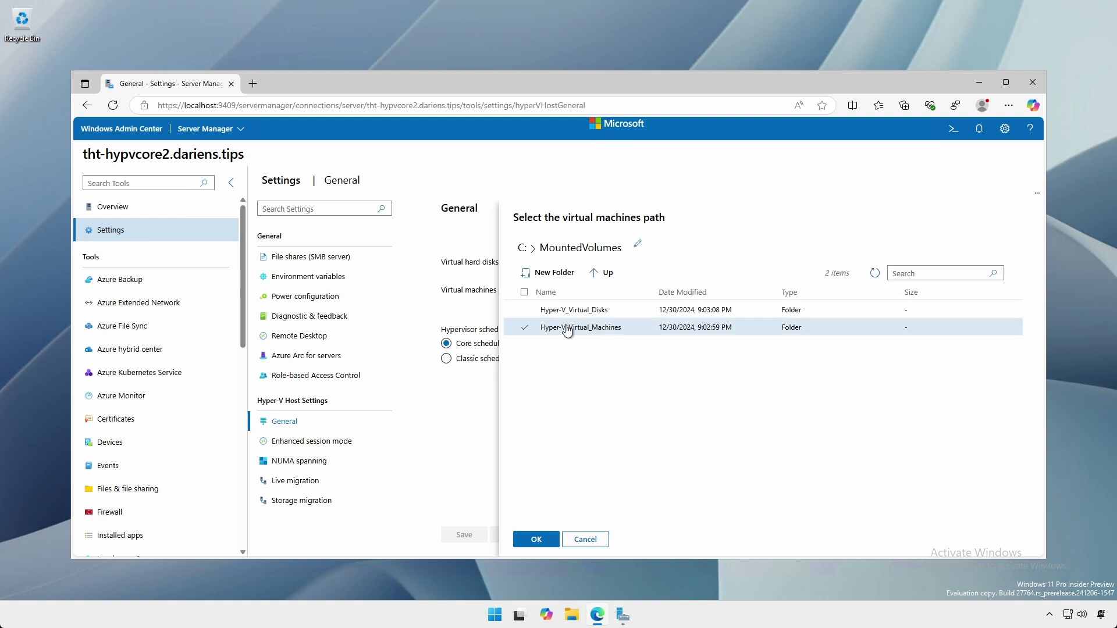
{"action": "left_click", "coordinate": [536, 541]}
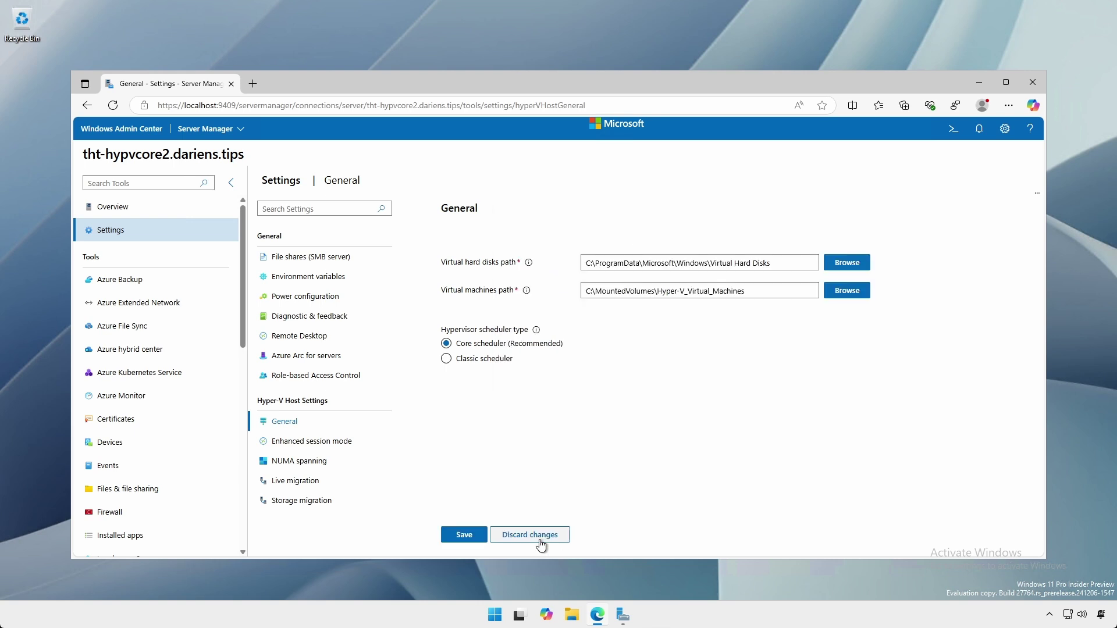
Step: Set the virtual hard disks folder to C:\MountedVolumes\Hyper-V_Virtual_Disks and save
{"action": "left_click", "coordinate": [847, 262]}
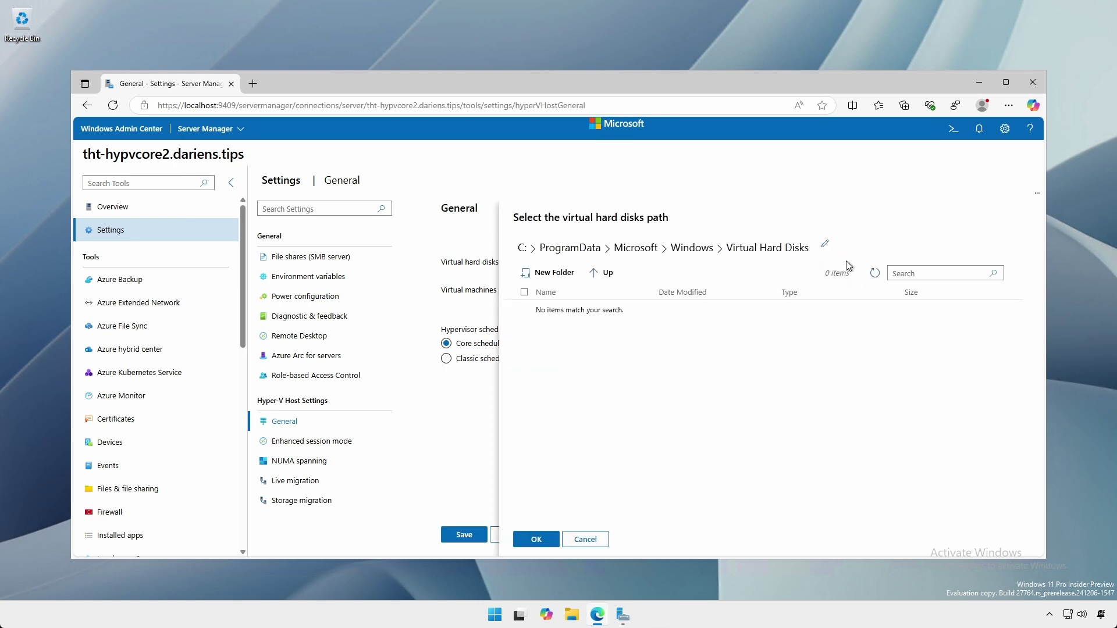
{"action": "left_click", "coordinate": [523, 249]}
{"action": "double_click", "coordinate": [563, 327]}
{"action": "left_click", "coordinate": [573, 310]}
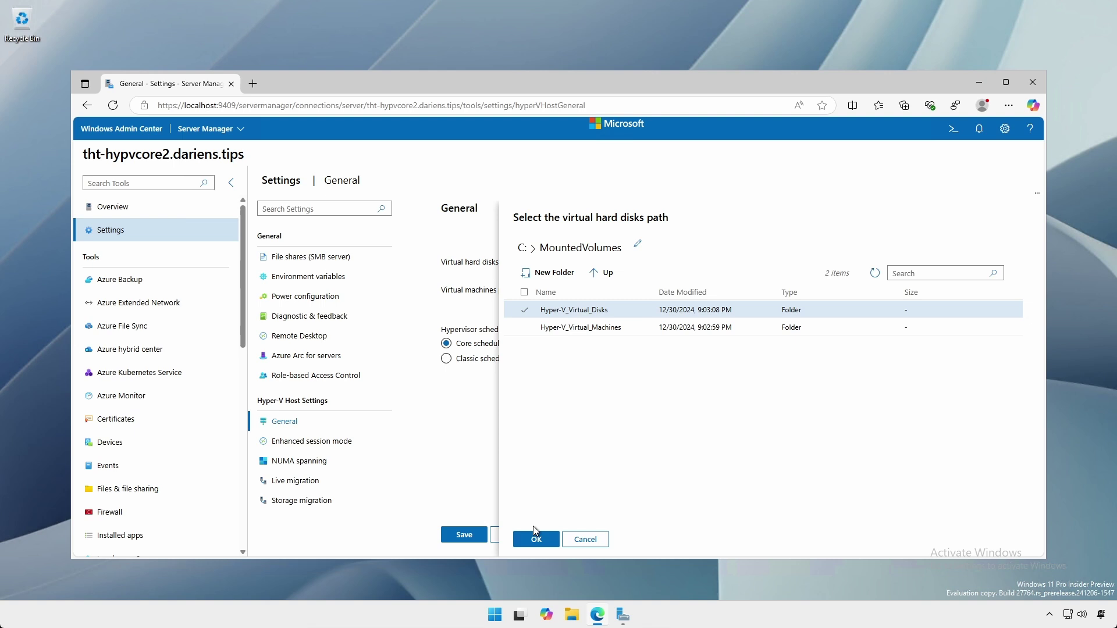
{"action": "left_click", "coordinate": [536, 536]}
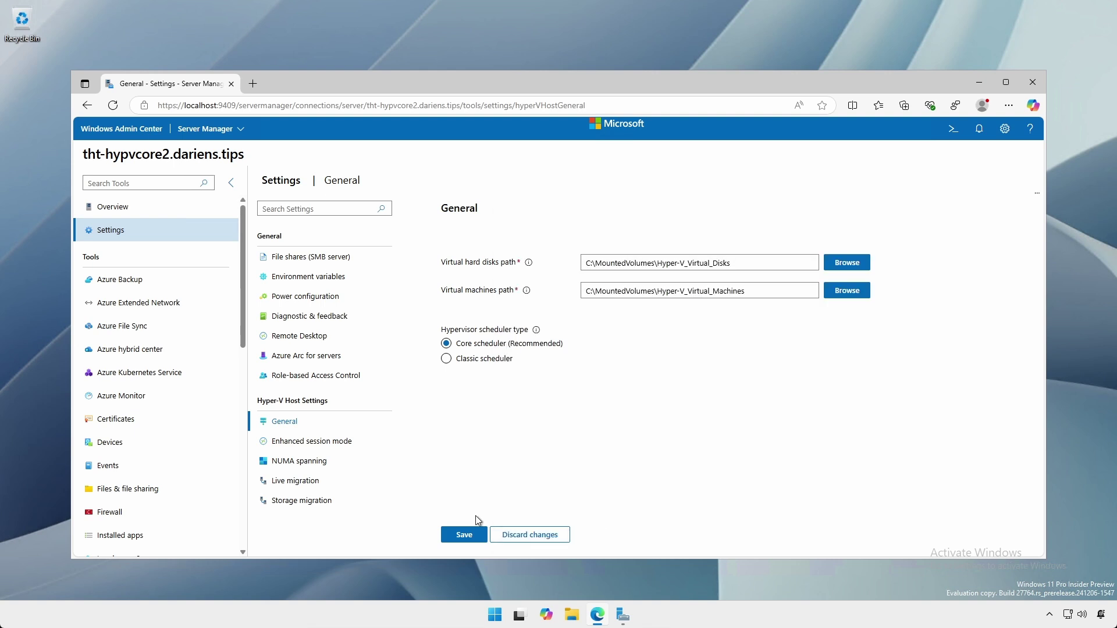
{"action": "left_click", "coordinate": [464, 534]}
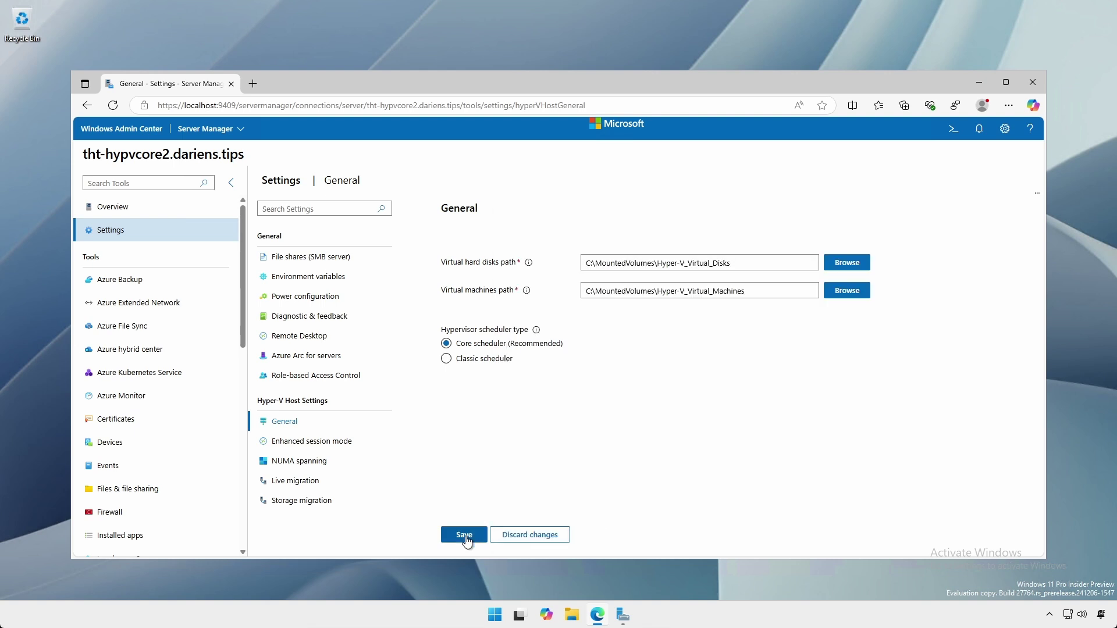
Step: Allow enhanced session mode on tht-hypvcore2 and save the setting
{"action": "left_click", "coordinate": [327, 447]}
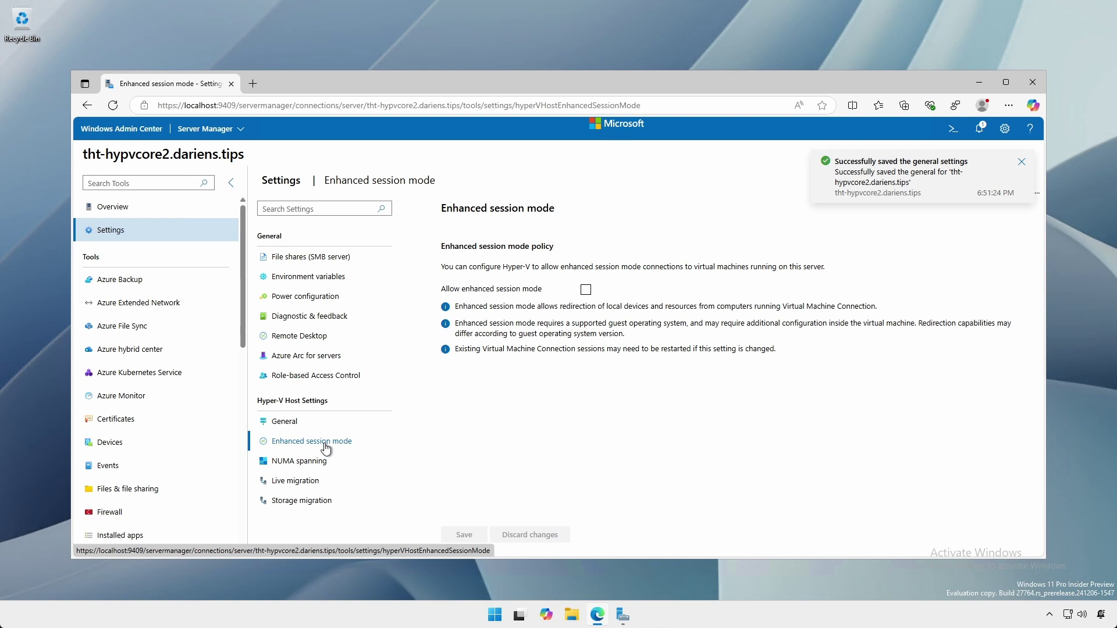
{"action": "left_click", "coordinate": [585, 290]}
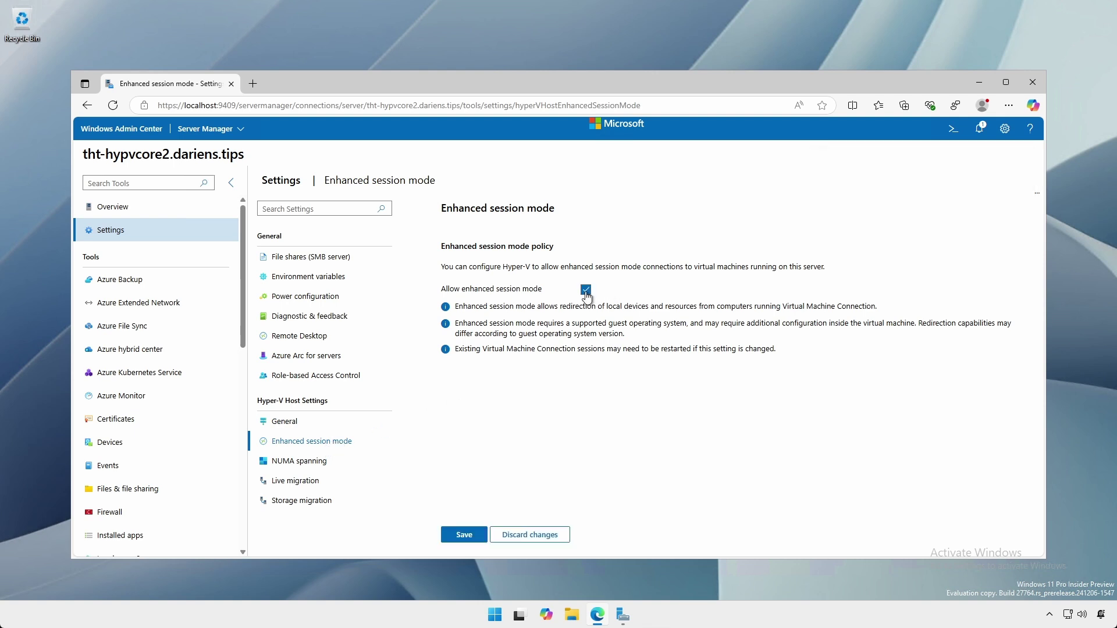
{"action": "left_click", "coordinate": [469, 537]}
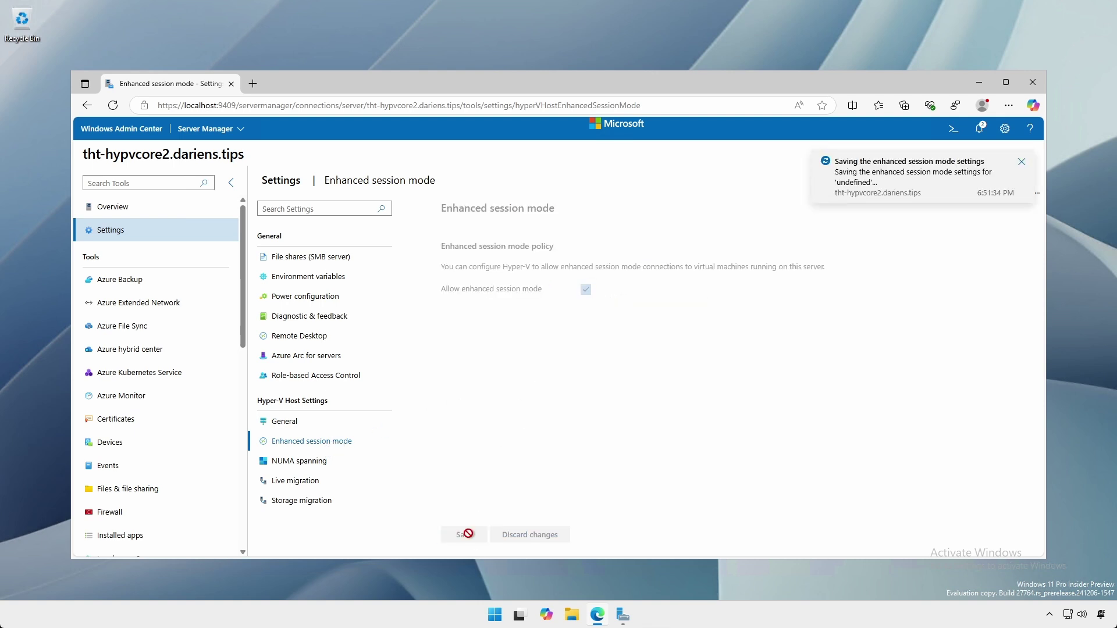
Step: Review NUMA spanning, live and storage migration settings, then view the virtual machines and virtual switches pages
{"action": "left_click", "coordinate": [308, 463]}
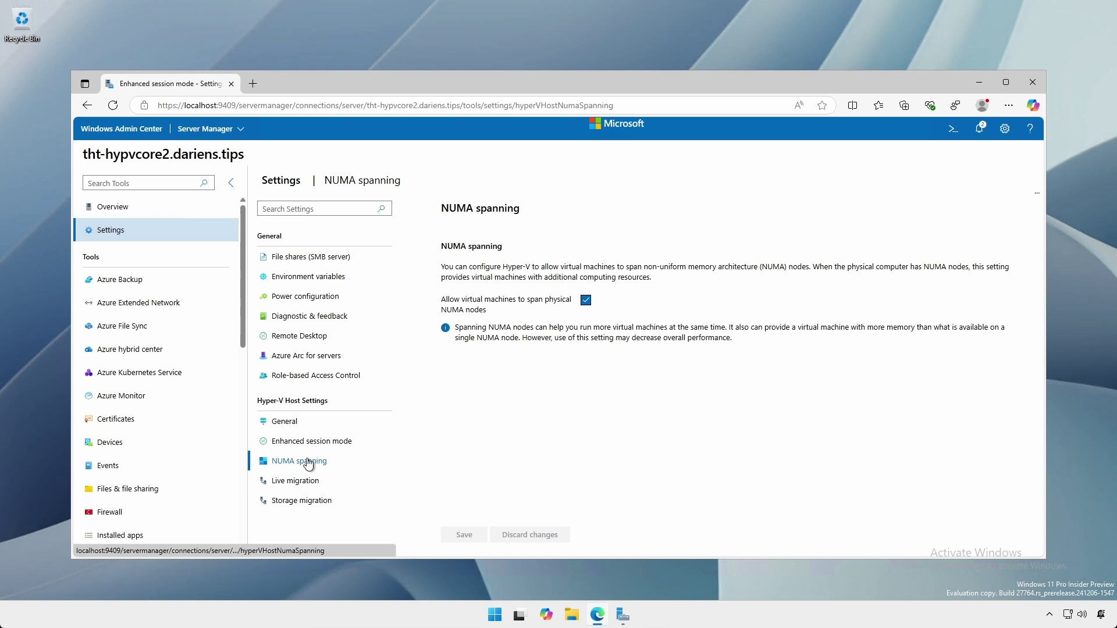
{"action": "left_click", "coordinate": [300, 484]}
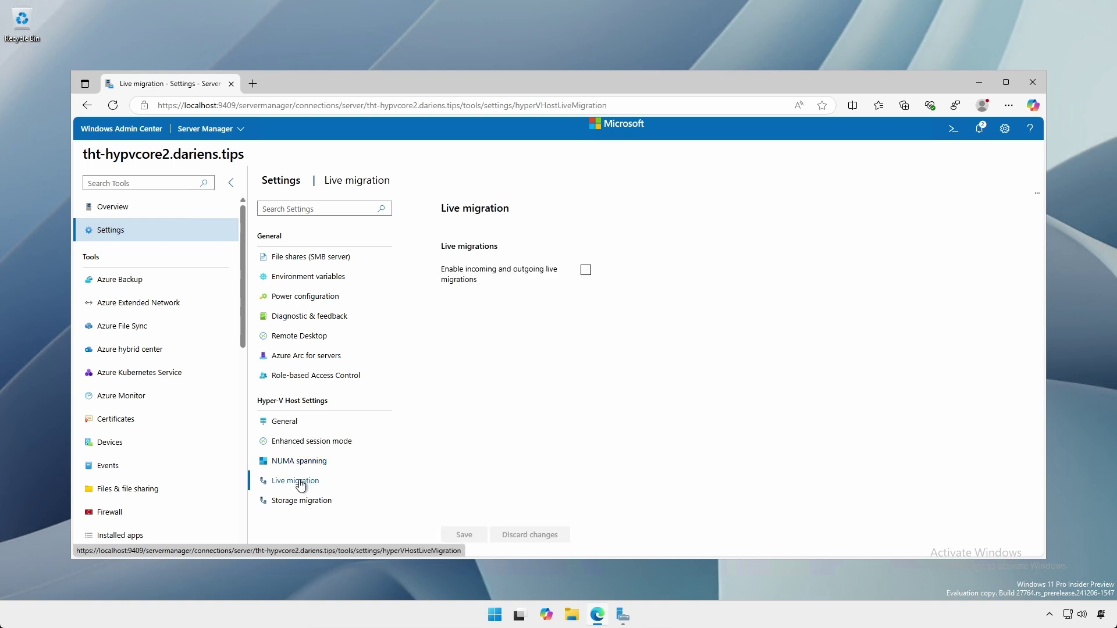
{"action": "left_click", "coordinate": [305, 502]}
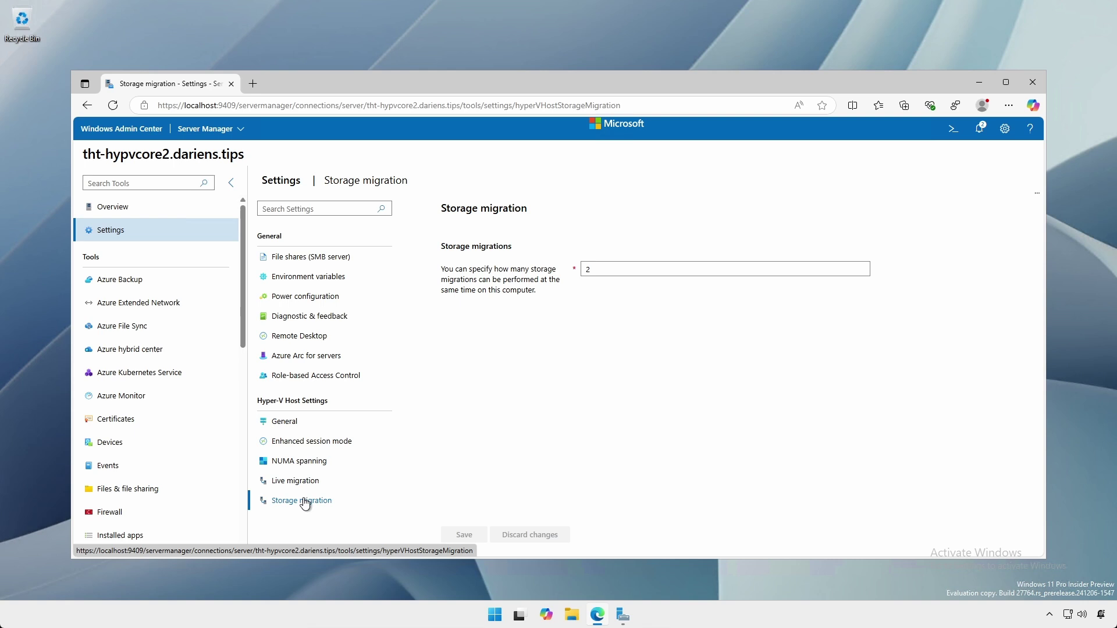
{"action": "scroll", "coordinate": [232, 460], "scroll_direction": "down", "scroll_amount": 10}
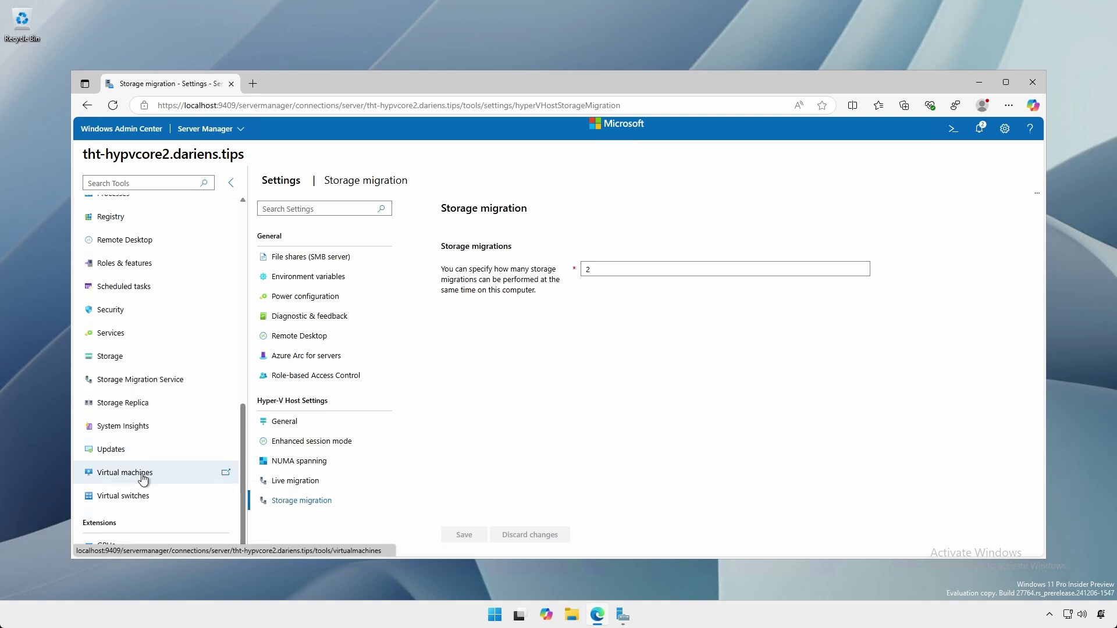
{"action": "left_click", "coordinate": [143, 476]}
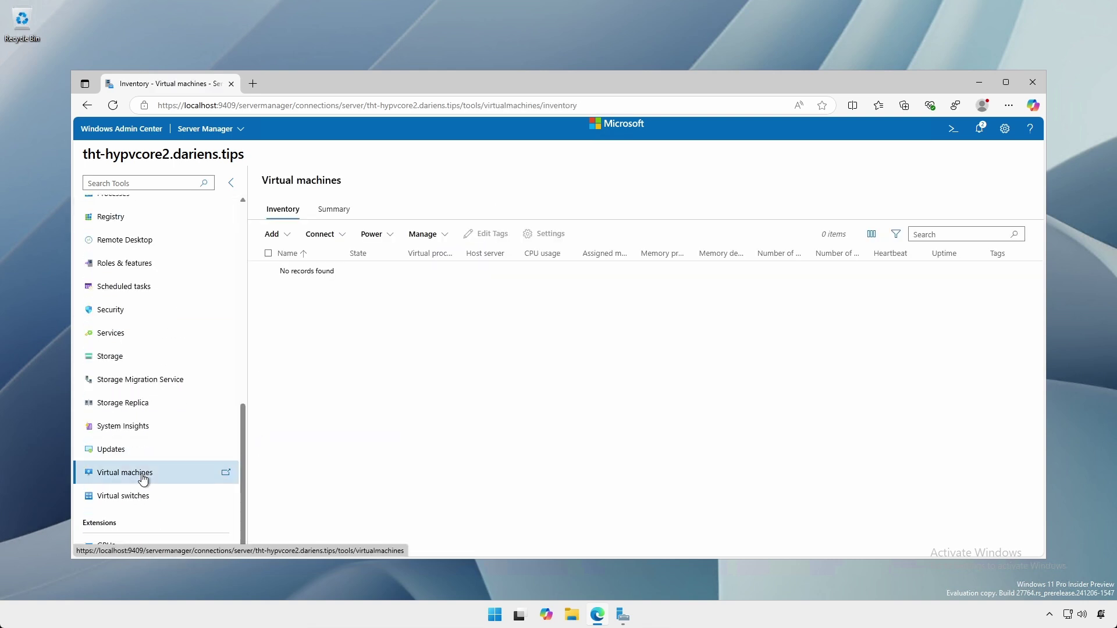
{"action": "left_click", "coordinate": [145, 498]}
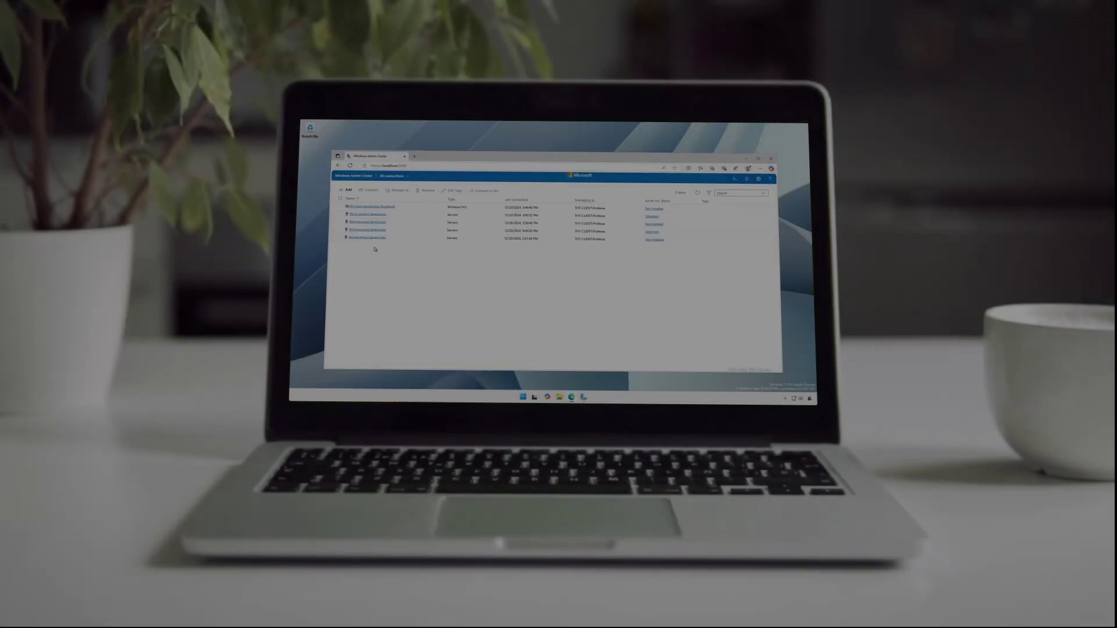
Step: Connect to tht-hypvcore3.dariens.tips from the All connections list
{"action": "left_click", "coordinate": [367, 230]}
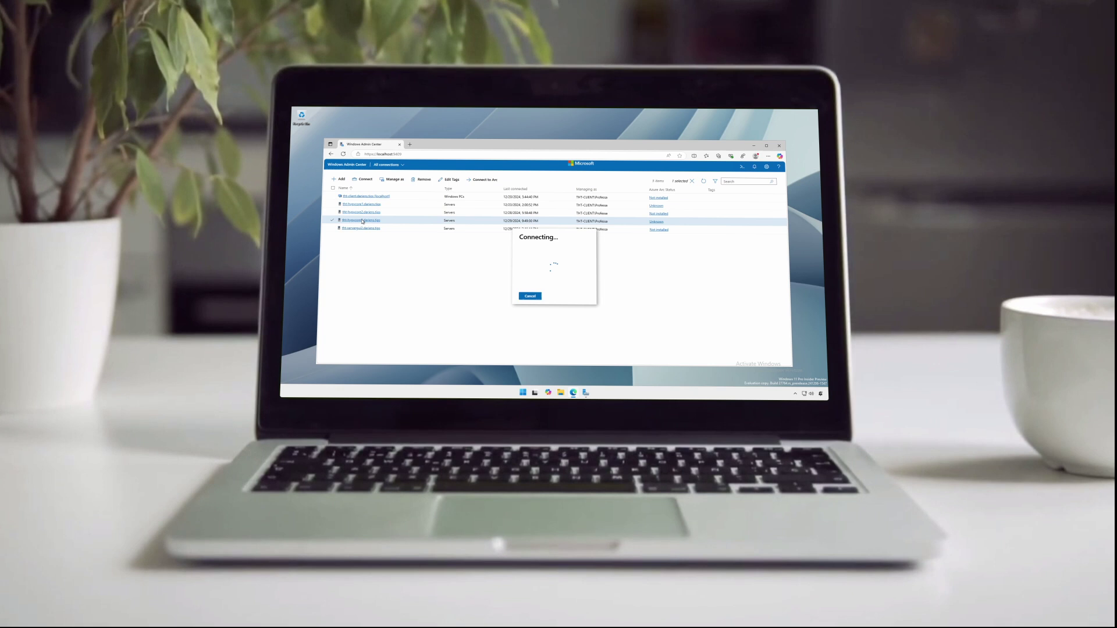